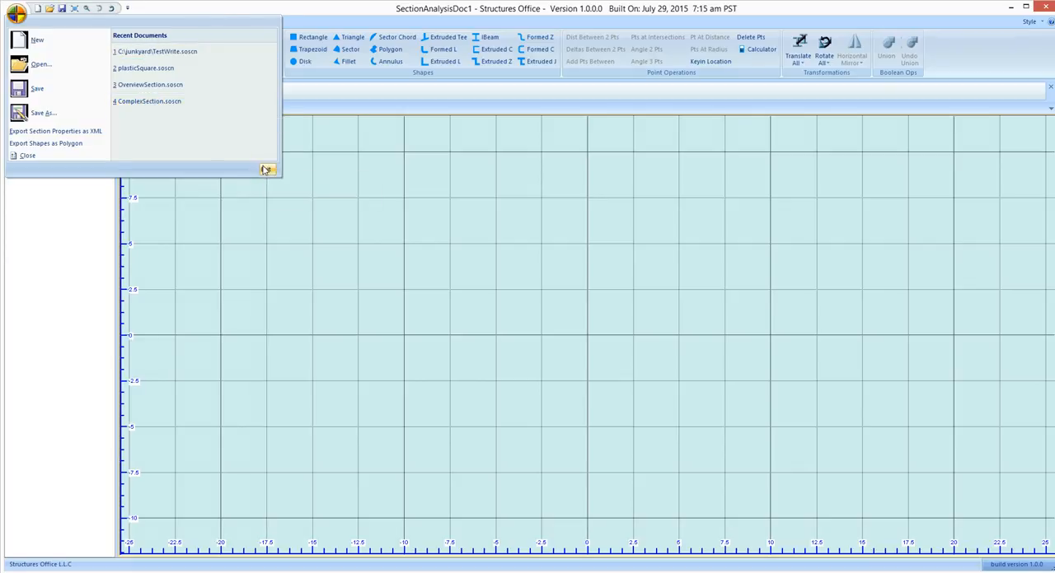
left_click(19, 18)
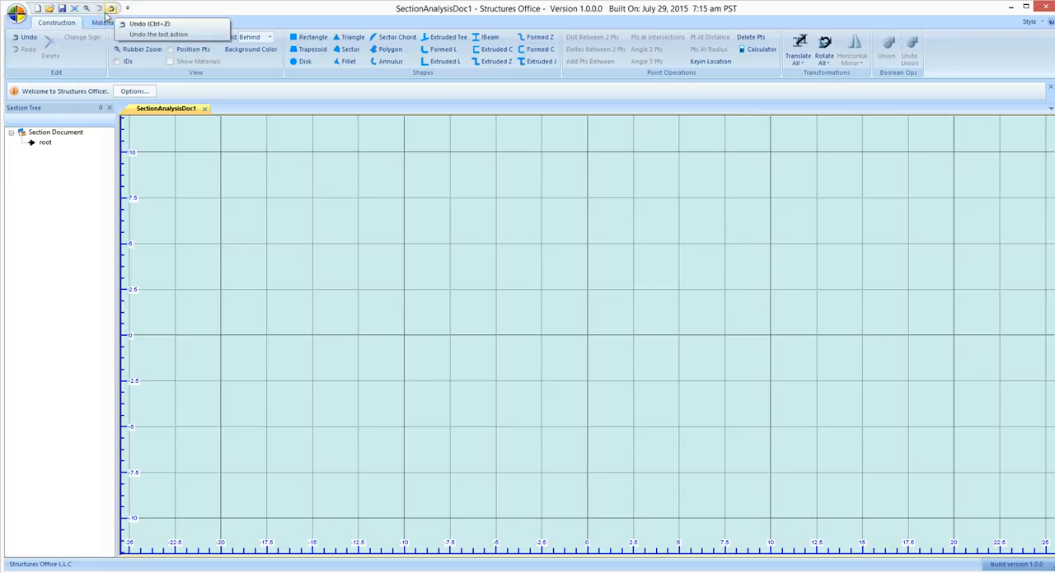
left_click(137, 90)
left_click(413, 188)
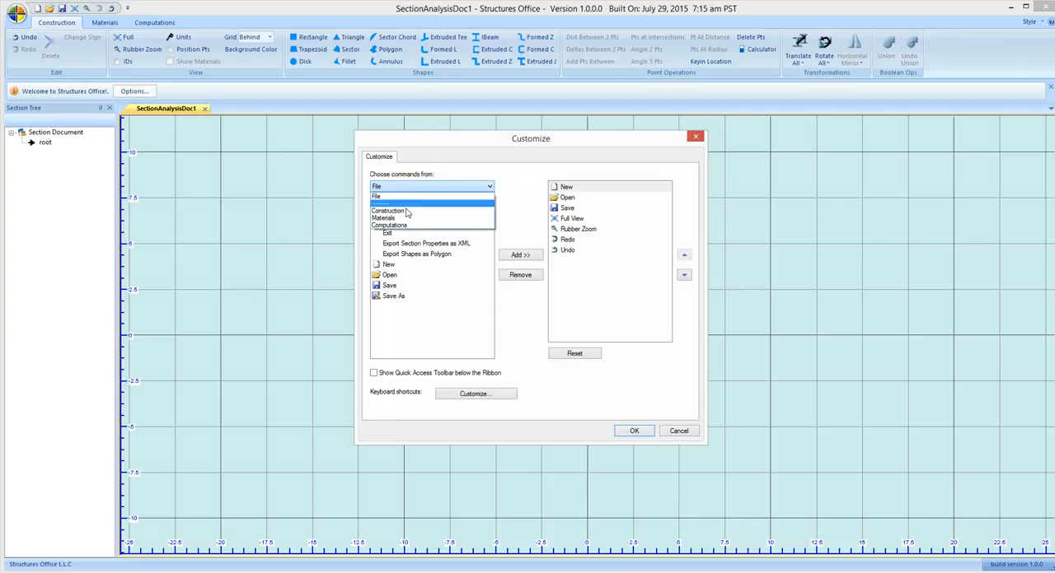
left_click(405, 211)
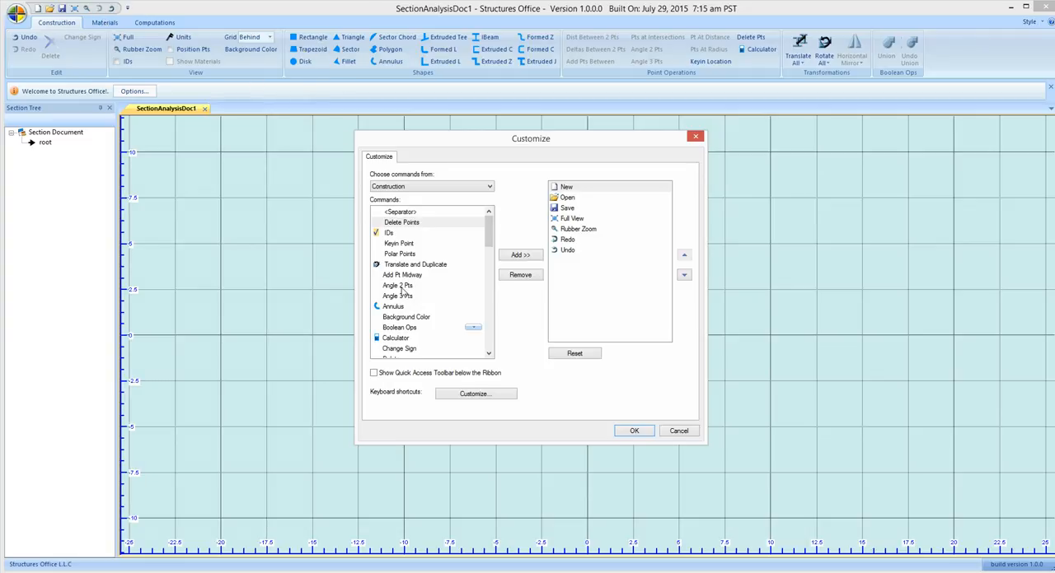
left_click_drag(489, 254, 489, 280)
left_click(399, 213)
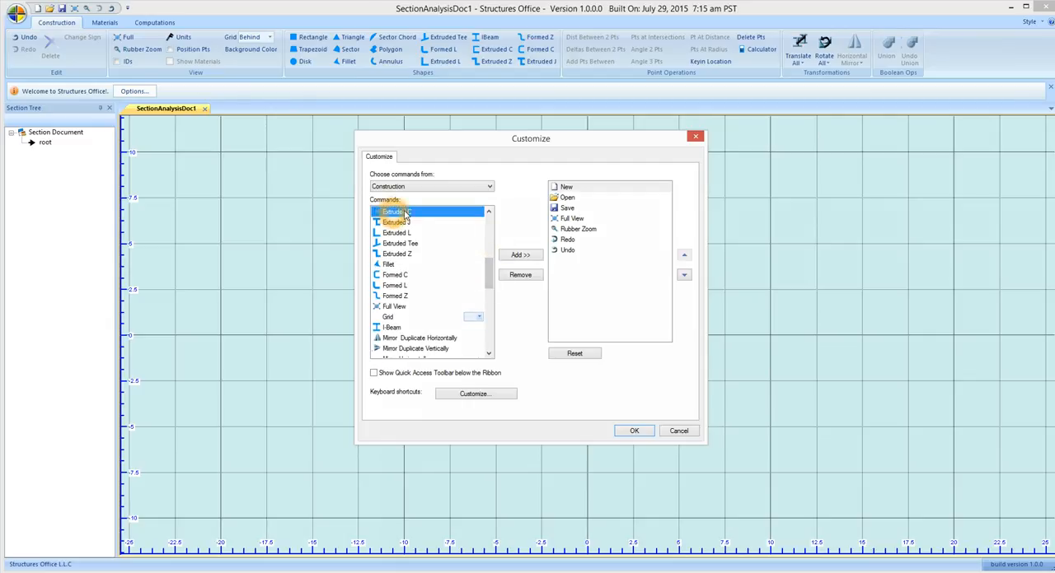
left_click(518, 256)
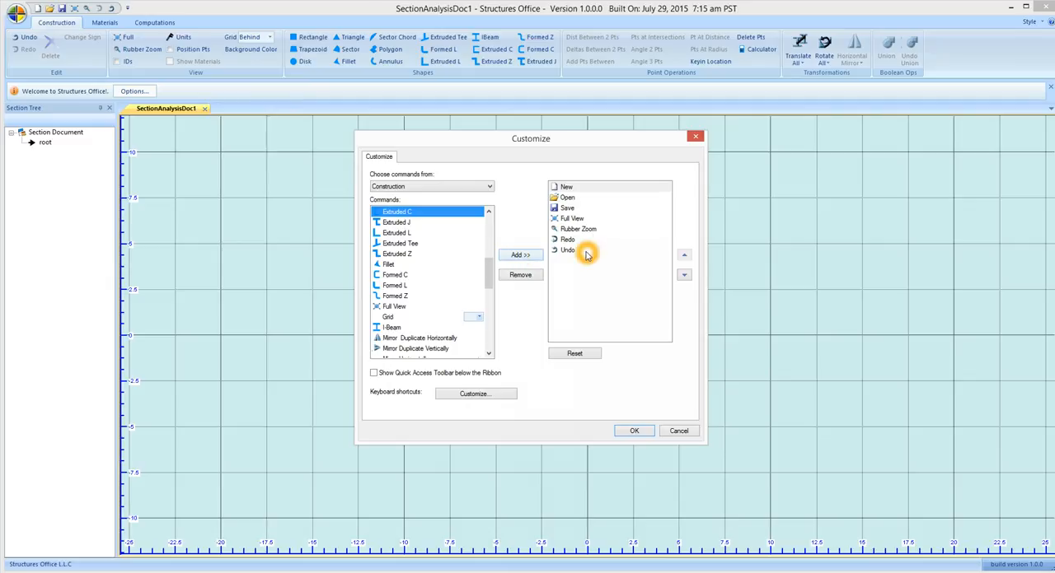
left_click(684, 432)
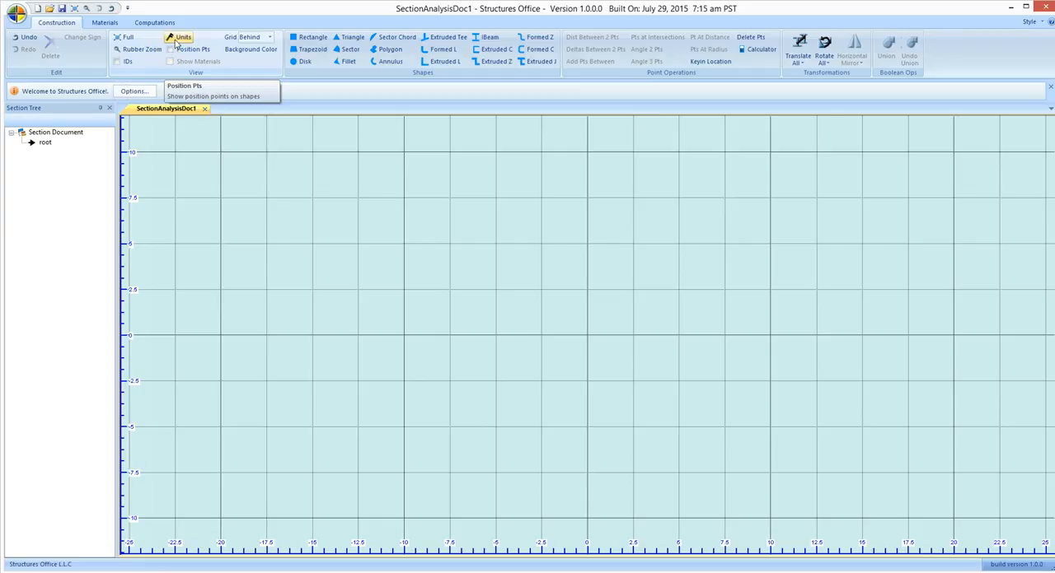
left_click(141, 51)
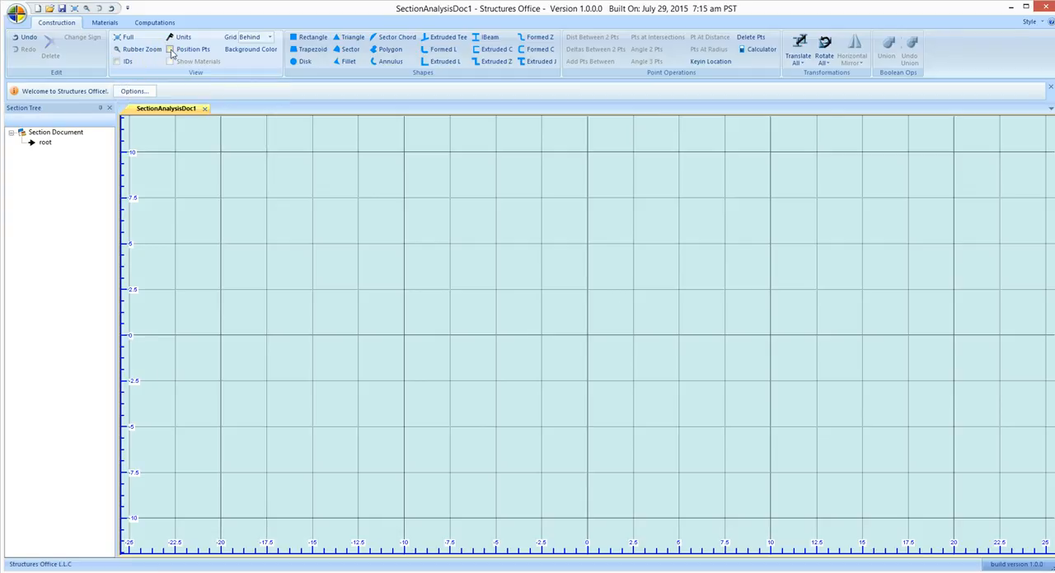
left_click(249, 38)
left_click(251, 37)
left_click(267, 38)
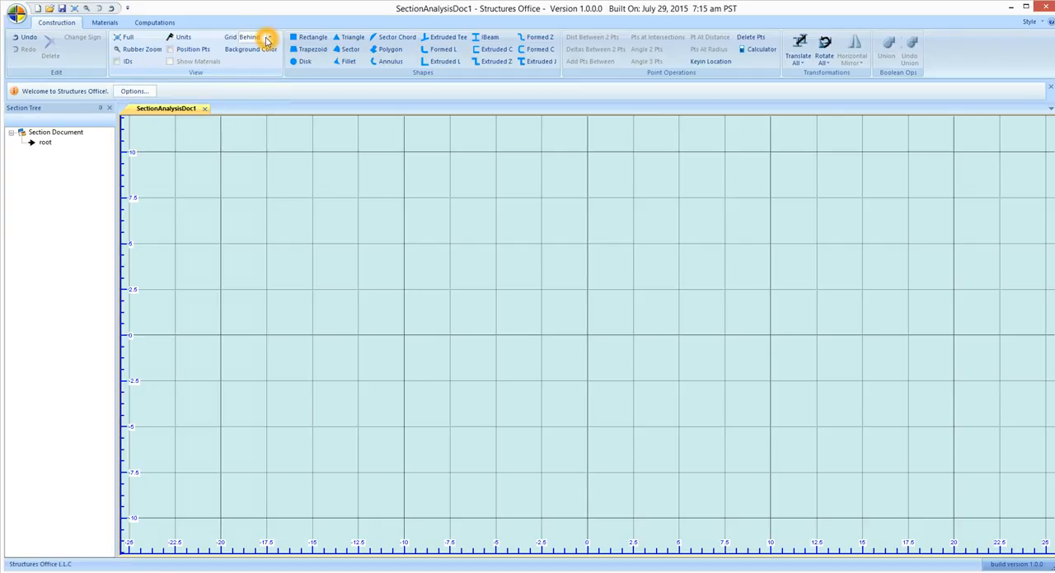
left_click(268, 38)
left_click(245, 51)
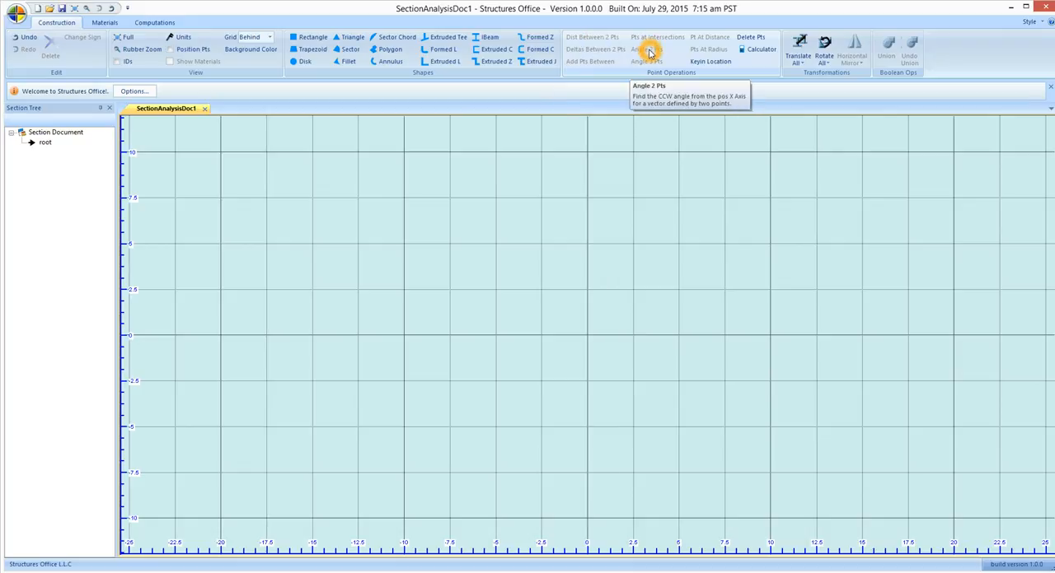
left_click(722, 41)
left_click(699, 47)
left_click(704, 39)
left_click(709, 54)
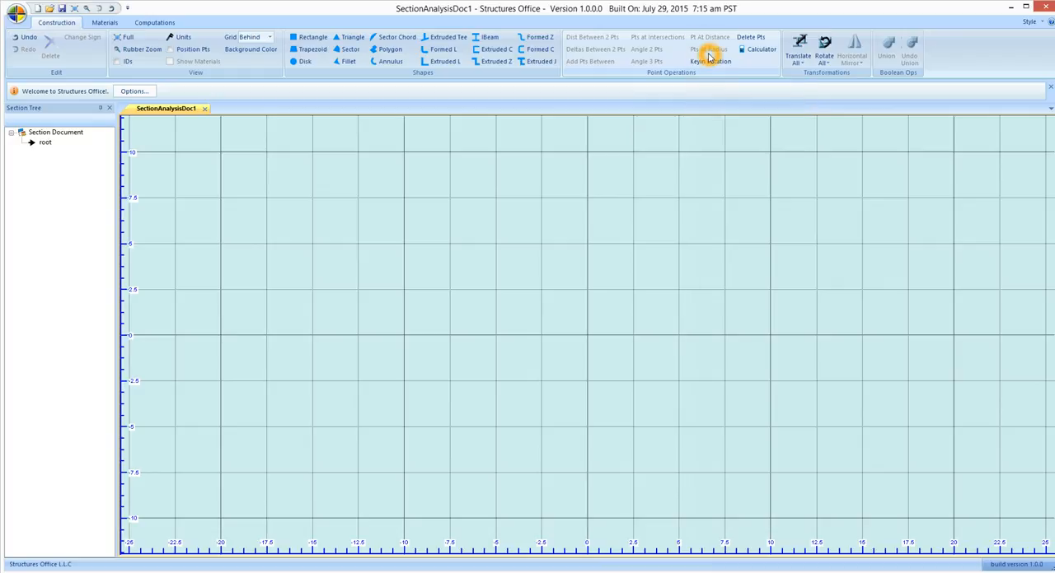
left_click(798, 57)
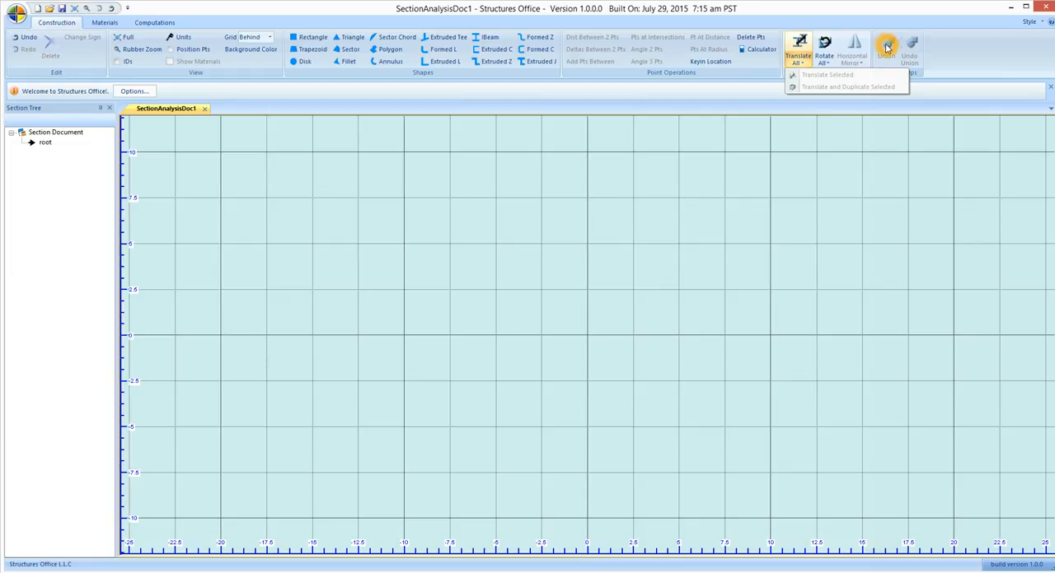
left_click(47, 142)
left_click(47, 145)
left_click(55, 187)
left_click(92, 173)
left_click(80, 171)
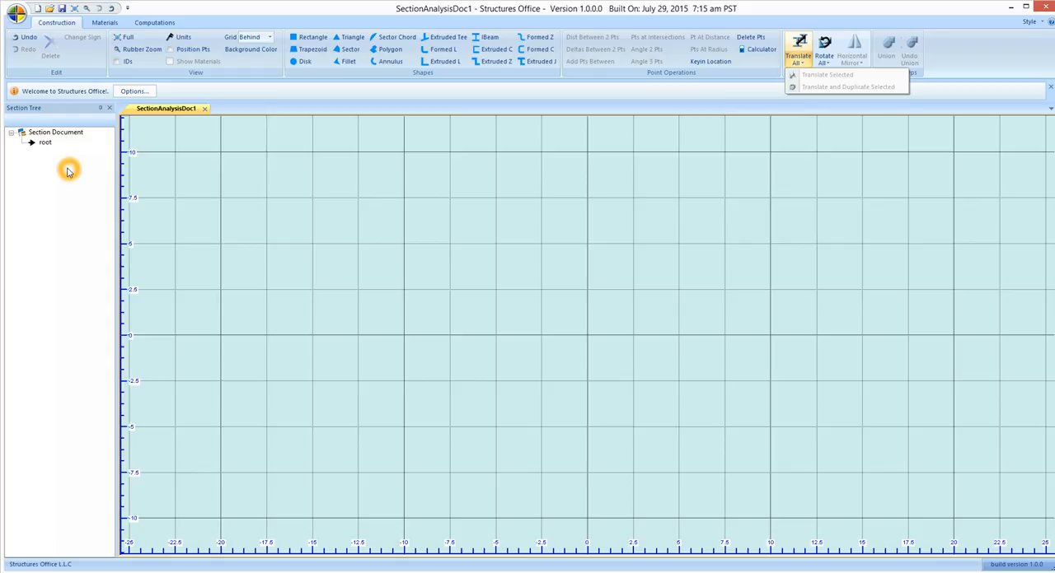
left_click(68, 170)
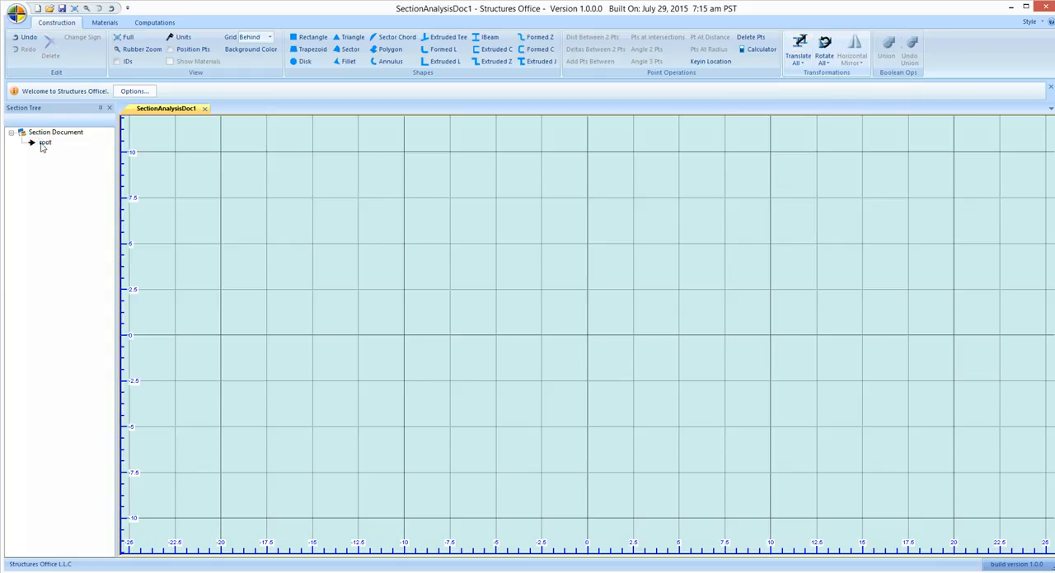
Create two subsections under root, named upper chord and lower chord
right_click(41, 145)
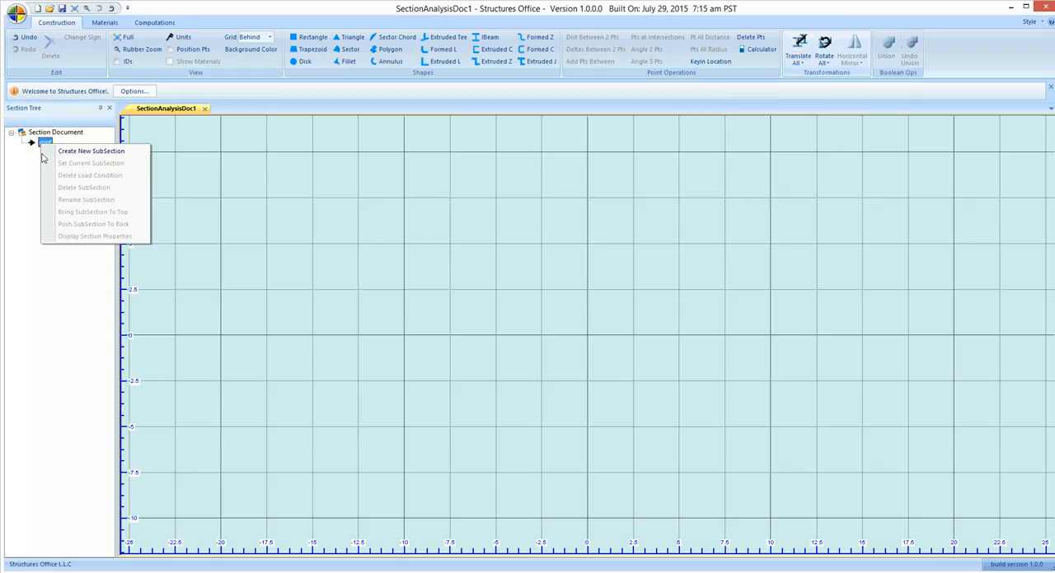
left_click(62, 153)
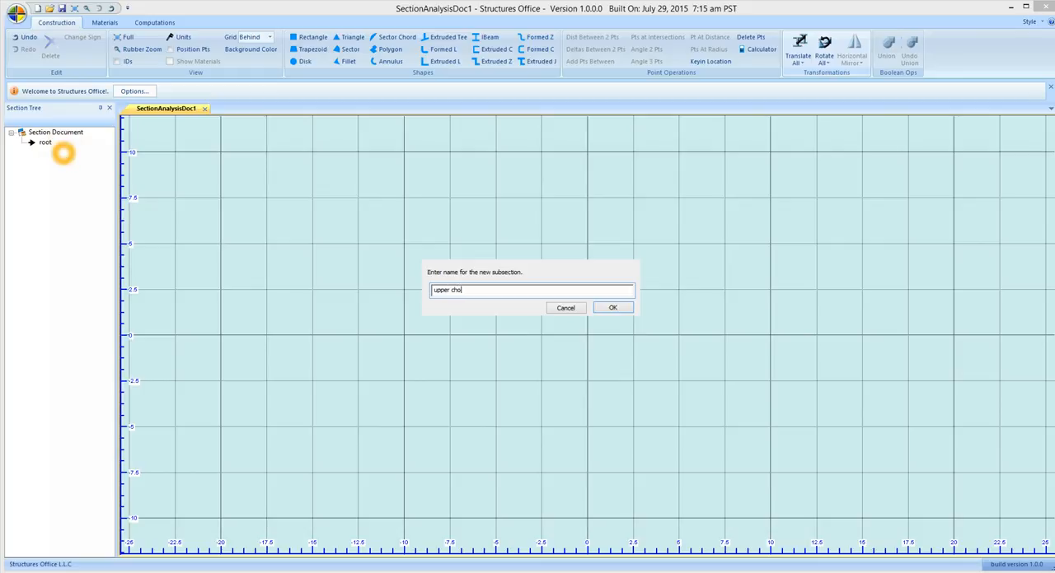
type("upper chord")
left_click(613, 307)
right_click(77, 168)
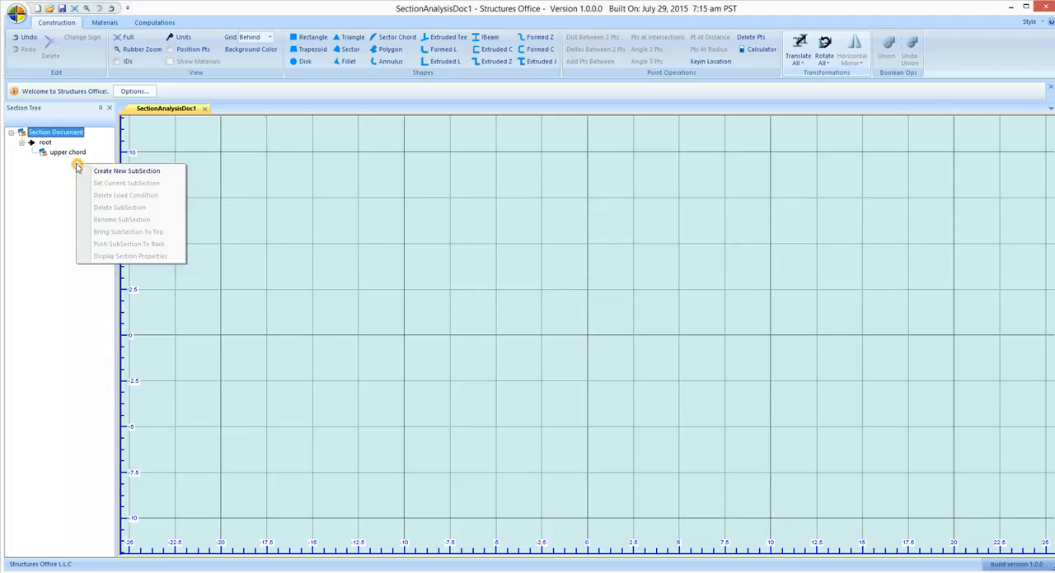
left_click(109, 169)
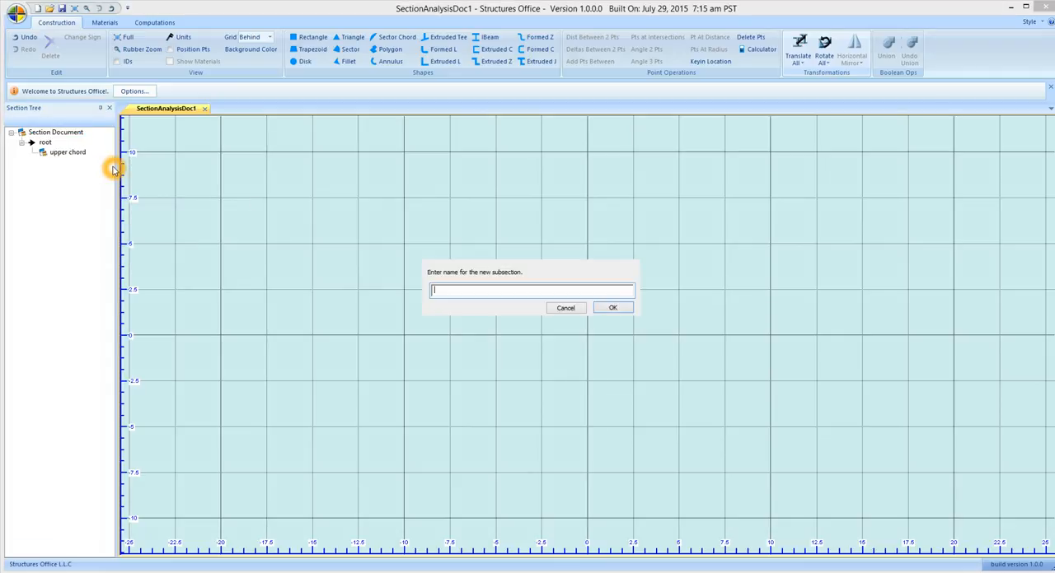
type("lower chord")
key("Return")
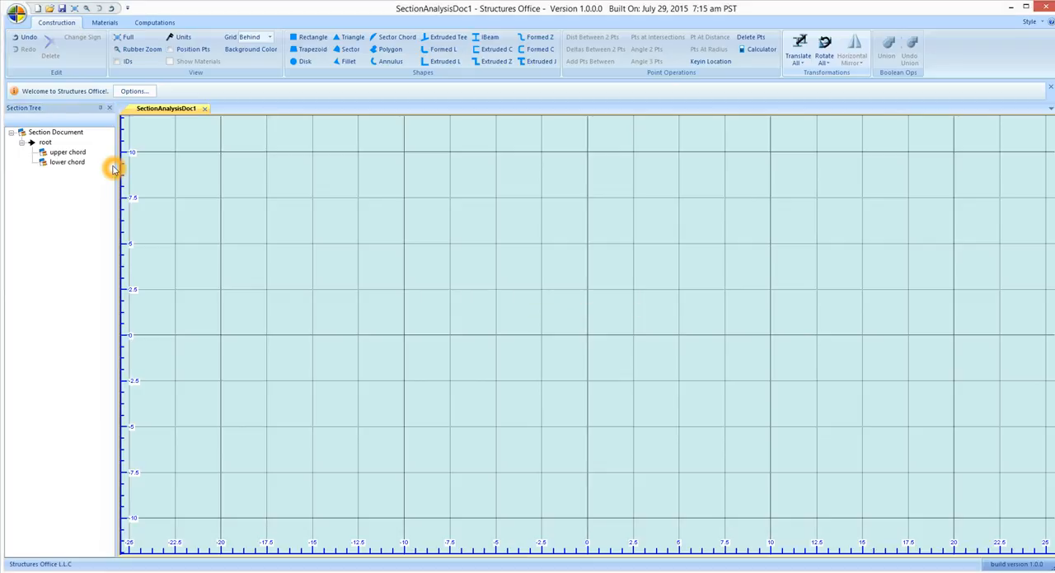
Make upper chord the current subsection and apply an extruded tee with a 12 in stem, .4 in thick, at a 135 degree angle
right_click(68, 154)
left_click(89, 170)
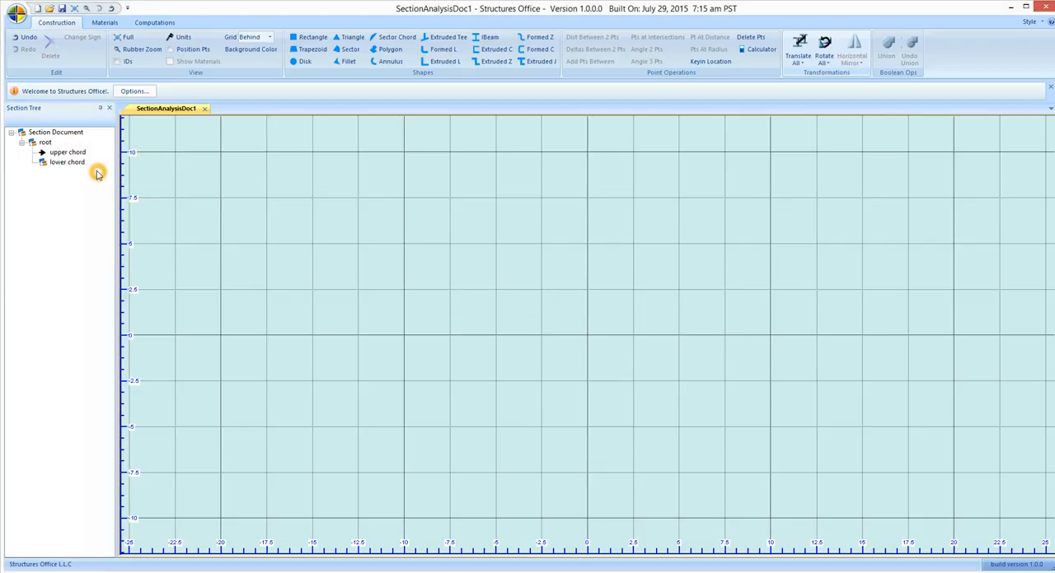
left_click(445, 37)
left_click(92, 398)
left_click(89, 166)
key("BackSpace")
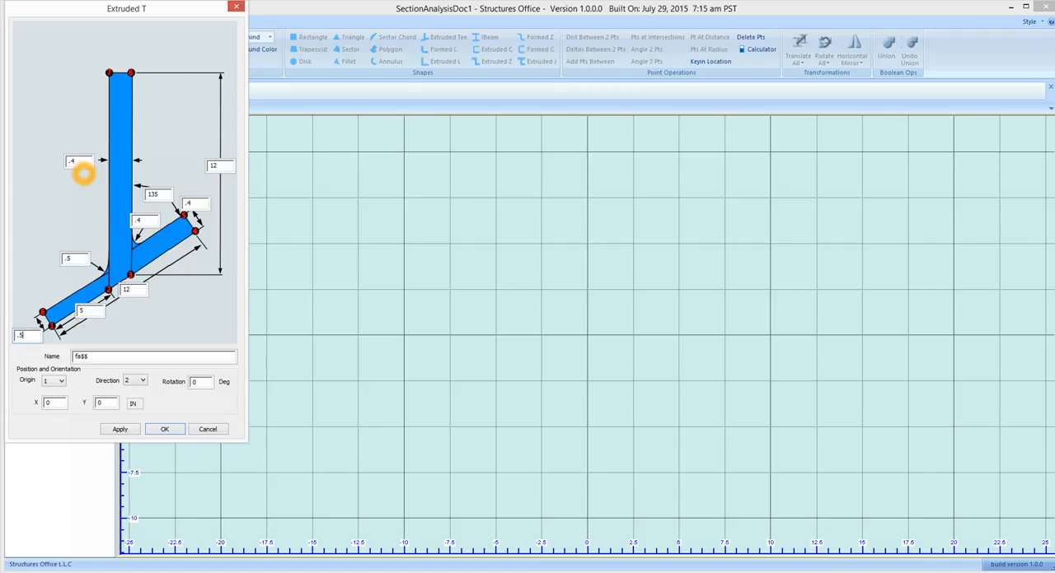
left_click(116, 429)
left_click(117, 429)
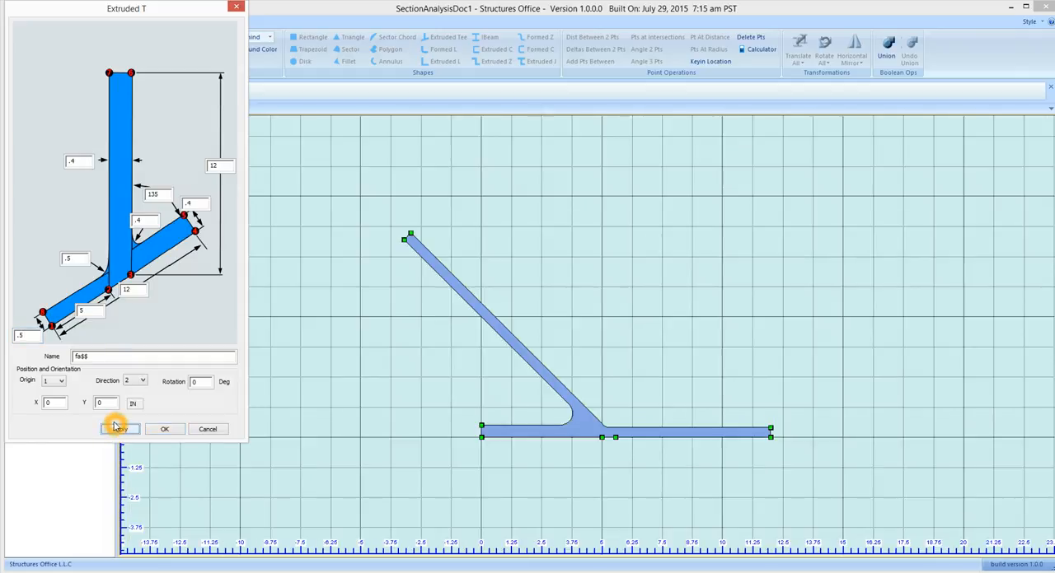
left_click(433, 310)
left_click(417, 251)
left_click(410, 249)
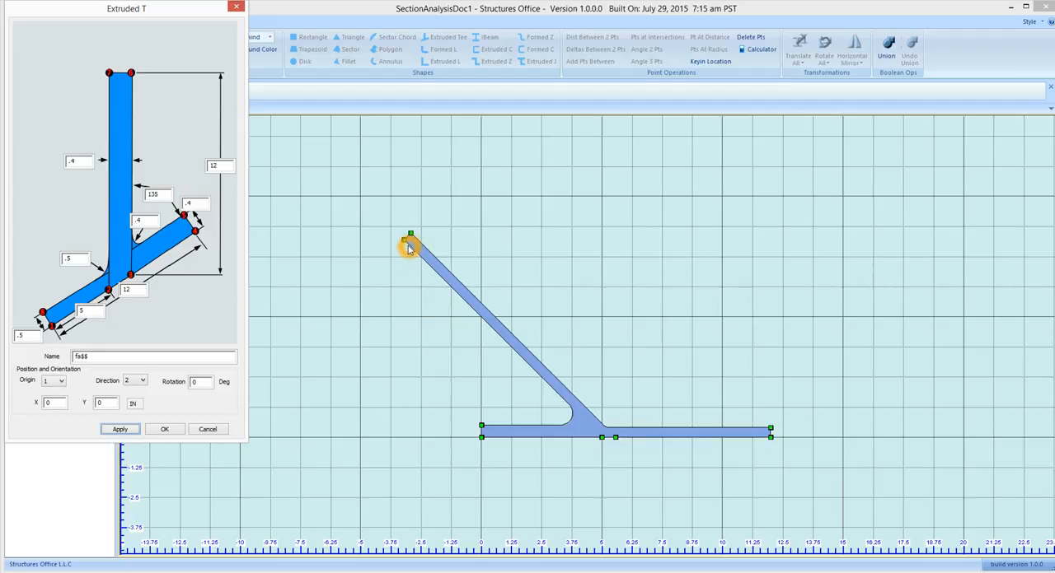
left_click(420, 250)
left_click(444, 278)
left_click(407, 238)
left_click(408, 237)
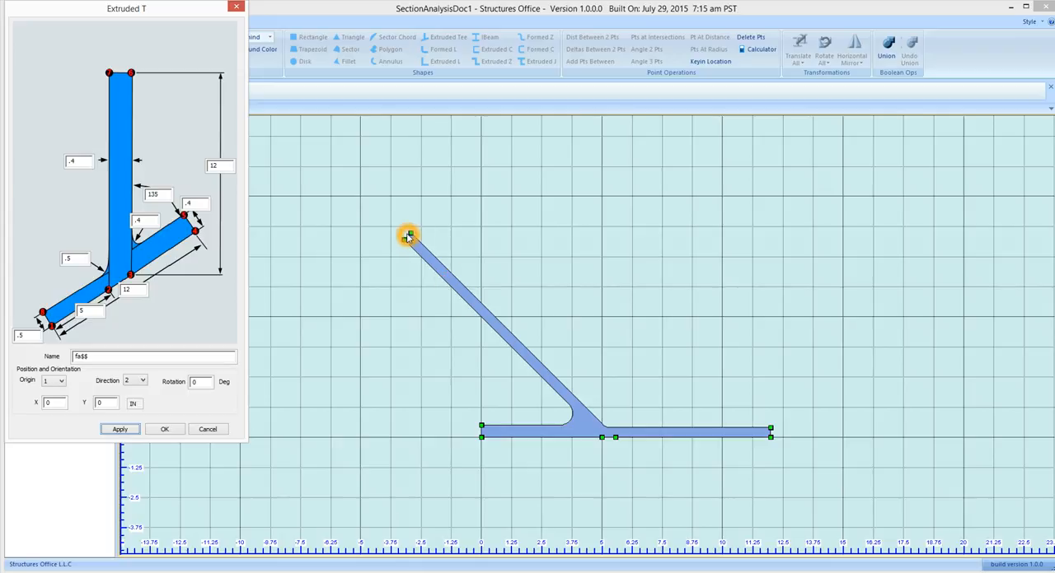
Display the numbered position points on the tee to identify the two points at the end of its stem
left_click(196, 14)
left_click(406, 240)
left_click(108, 72)
left_click(423, 263)
left_click_drag(192, 12, 187, 79)
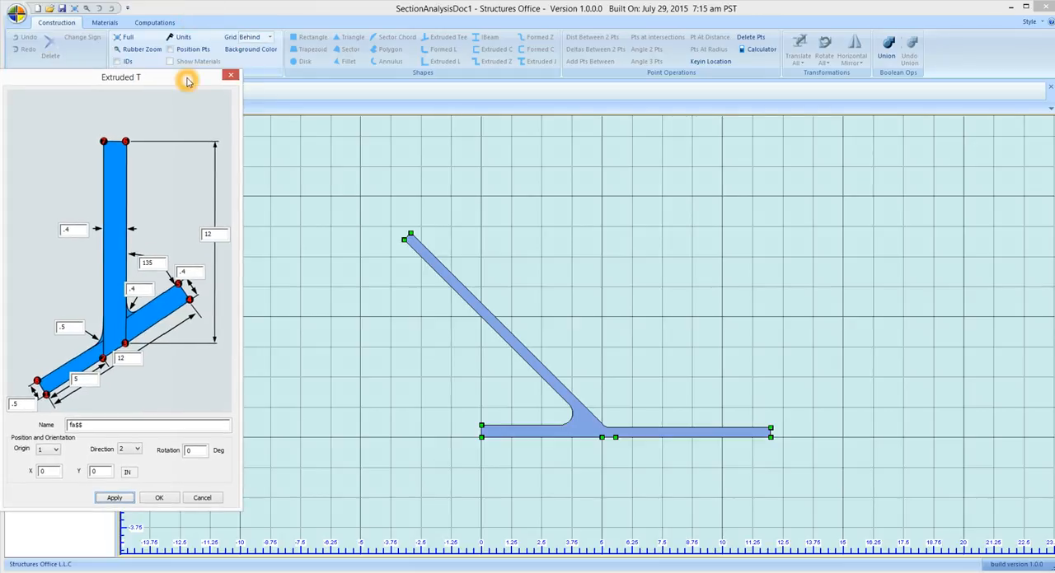
left_click(437, 266)
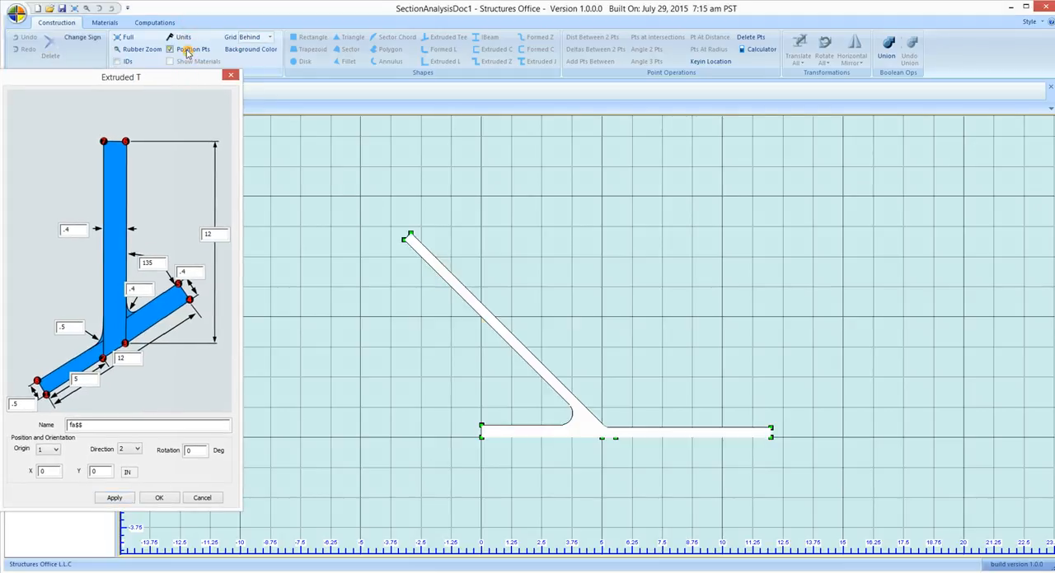
left_click(404, 238)
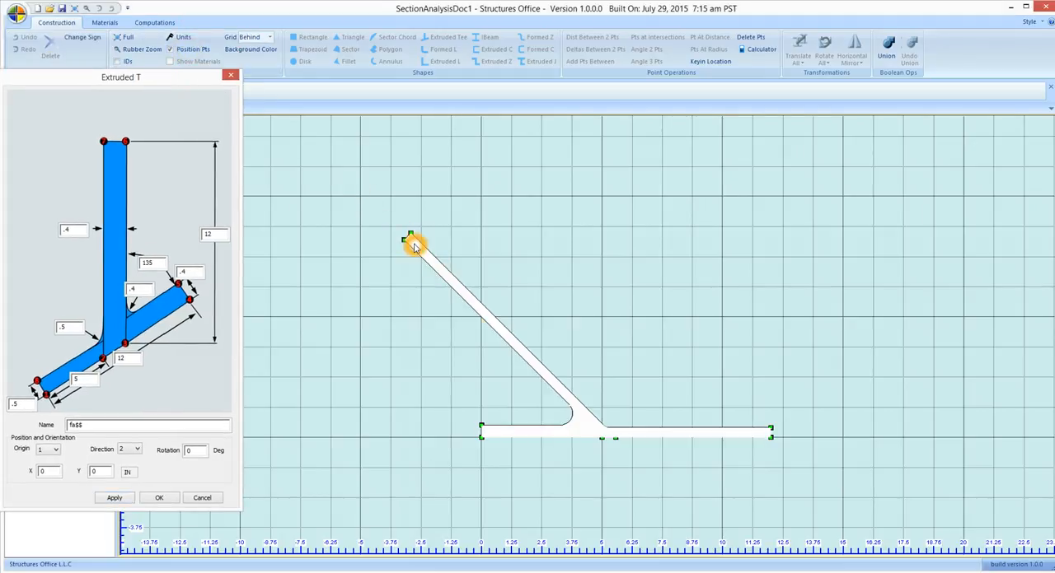
left_click(314, 167)
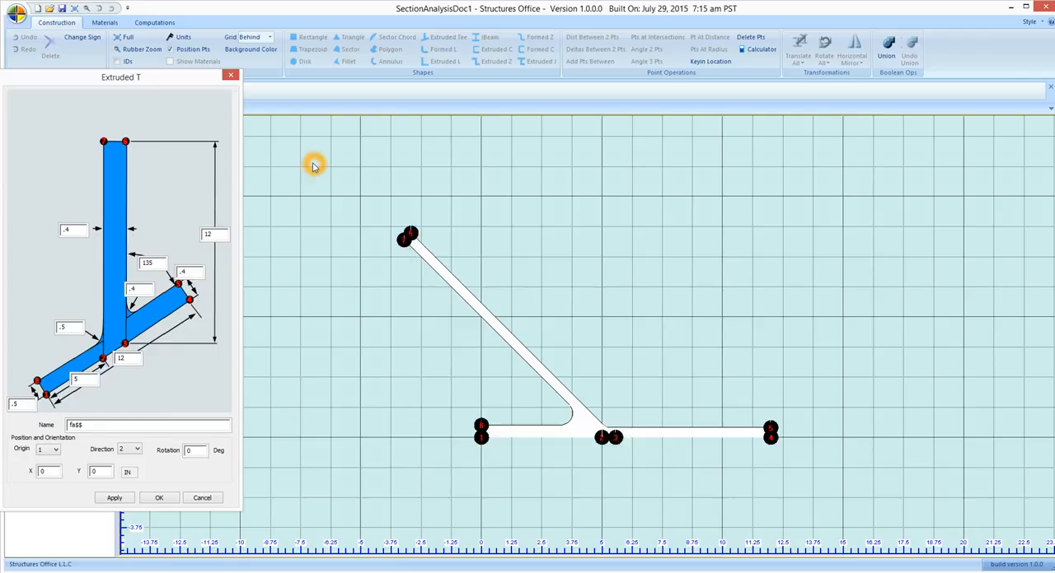
left_click(169, 49)
left_click(261, 181)
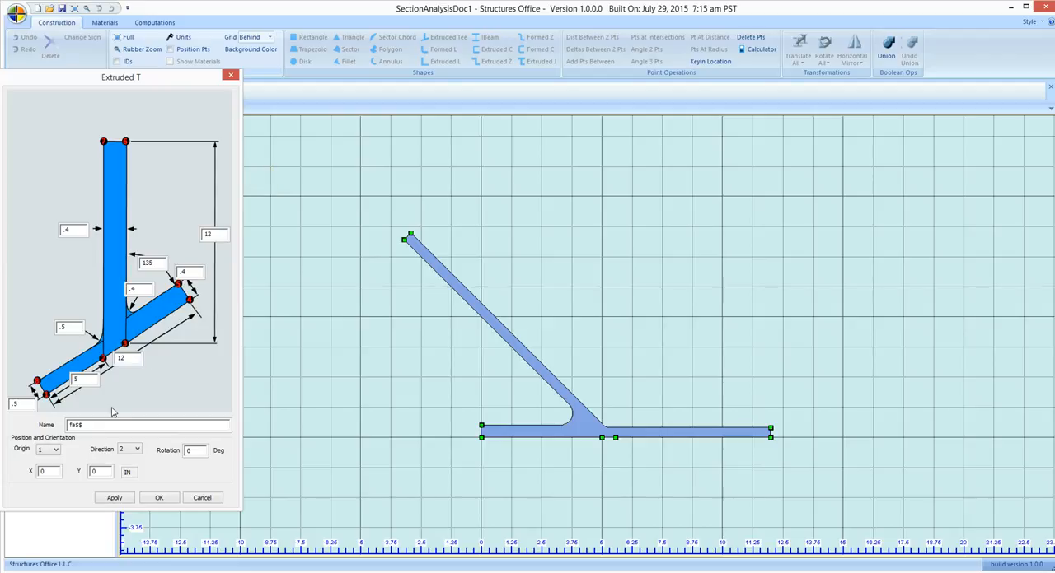
Reorient the tee using point 7 as origin and point 6 as direction, with X 0, Y 0 and rotation 0, and accept it
left_click(61, 471)
left_click(57, 454)
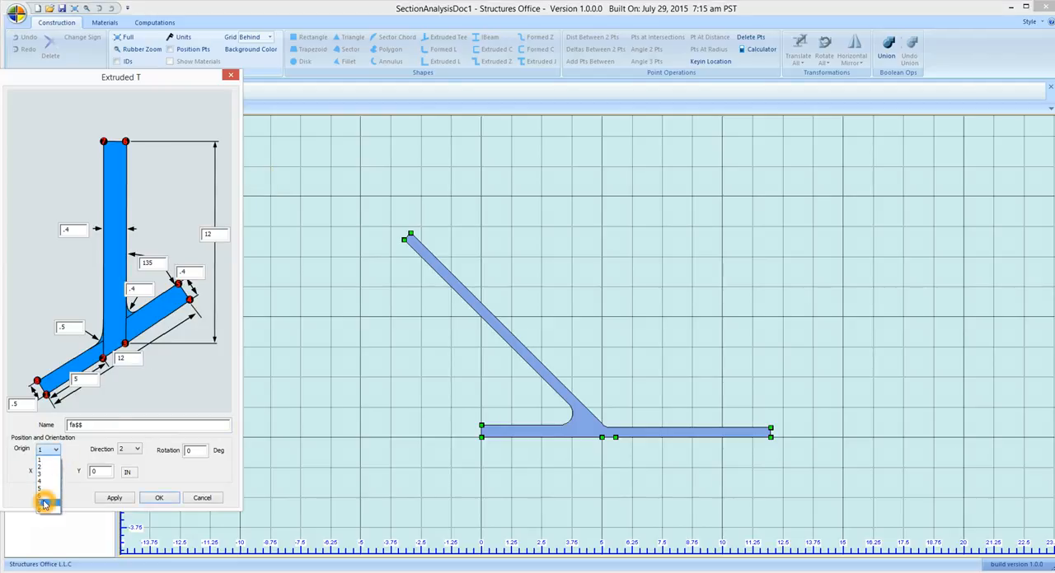
left_click(46, 508)
left_click(135, 450)
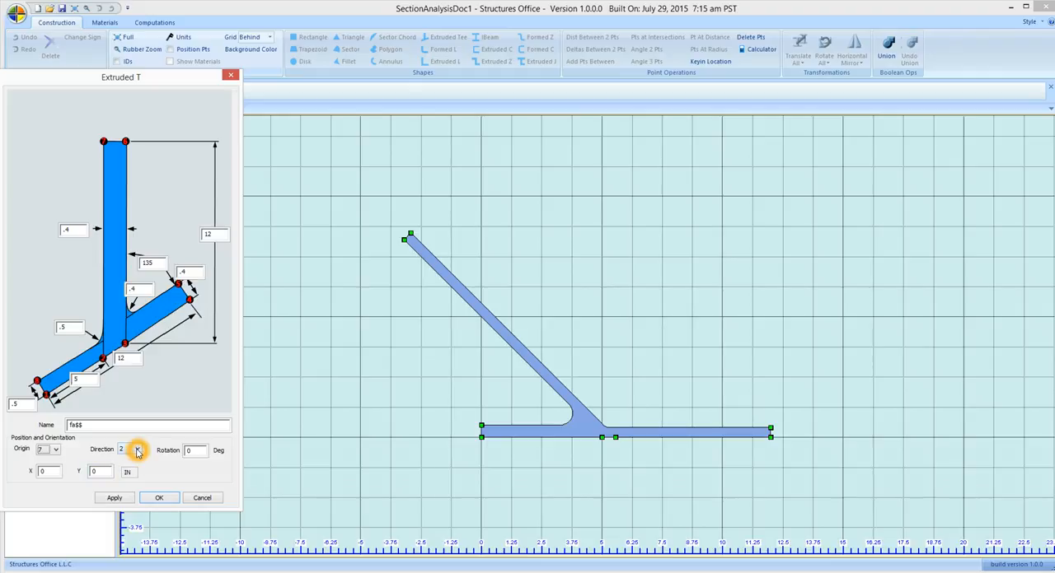
left_click(125, 491)
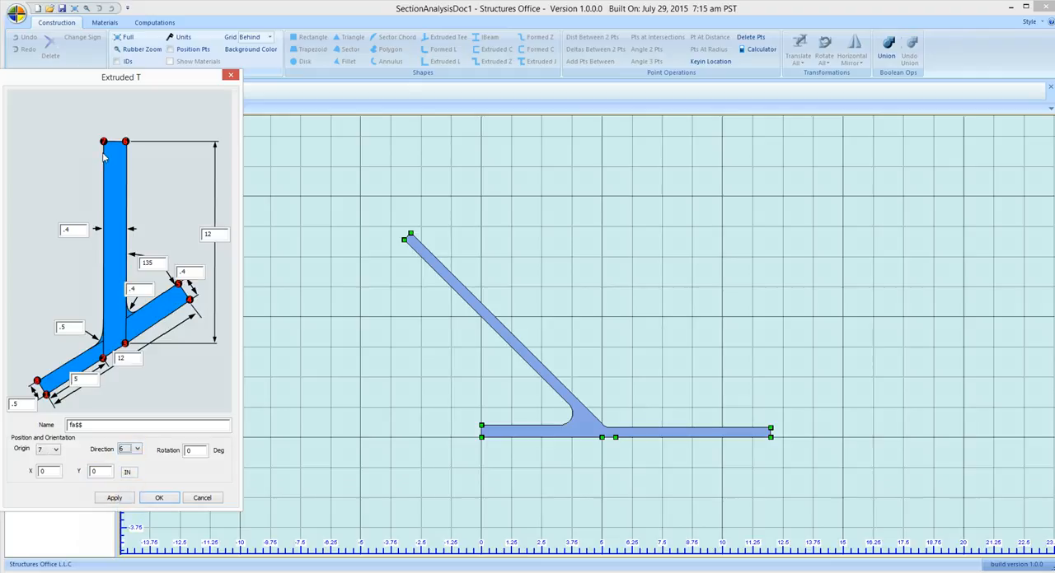
left_click(192, 453)
left_click(41, 471)
left_click(27, 451)
left_click(51, 471)
left_click(94, 473)
left_click(158, 499)
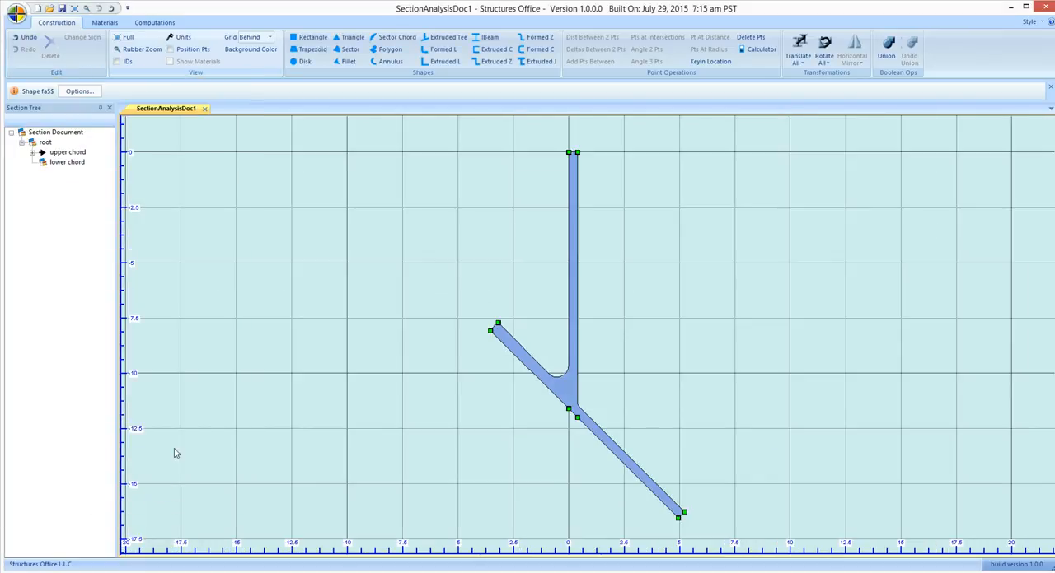
left_click(207, 387)
left_click(499, 187)
left_click(630, 173)
left_click(577, 220)
Mirror the extruded tee vertically about an axis through its stem-end point at X 0, Y 0, with direction vector 1, 0
left_click(838, 56)
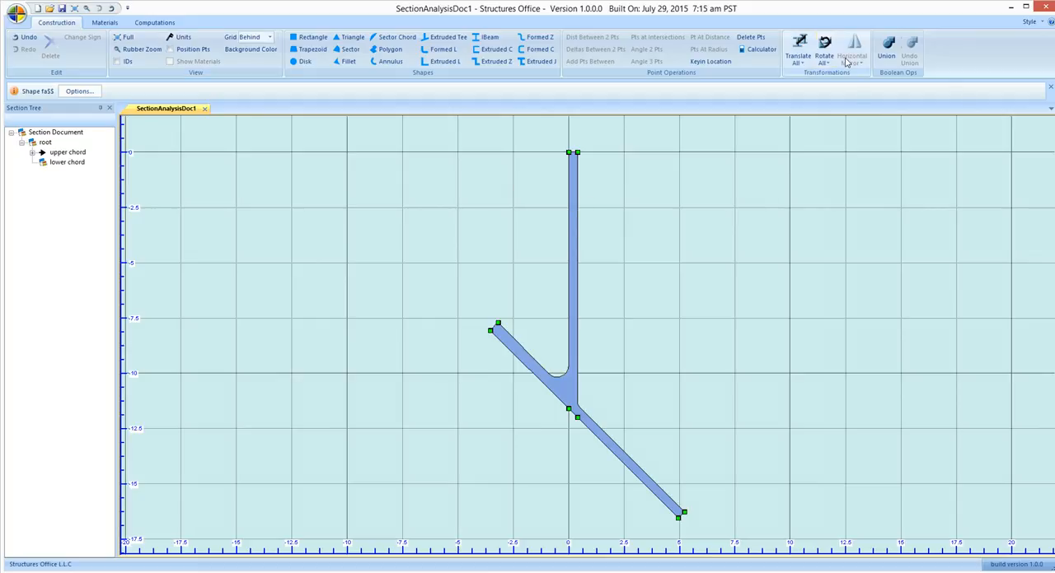
left_click(572, 196)
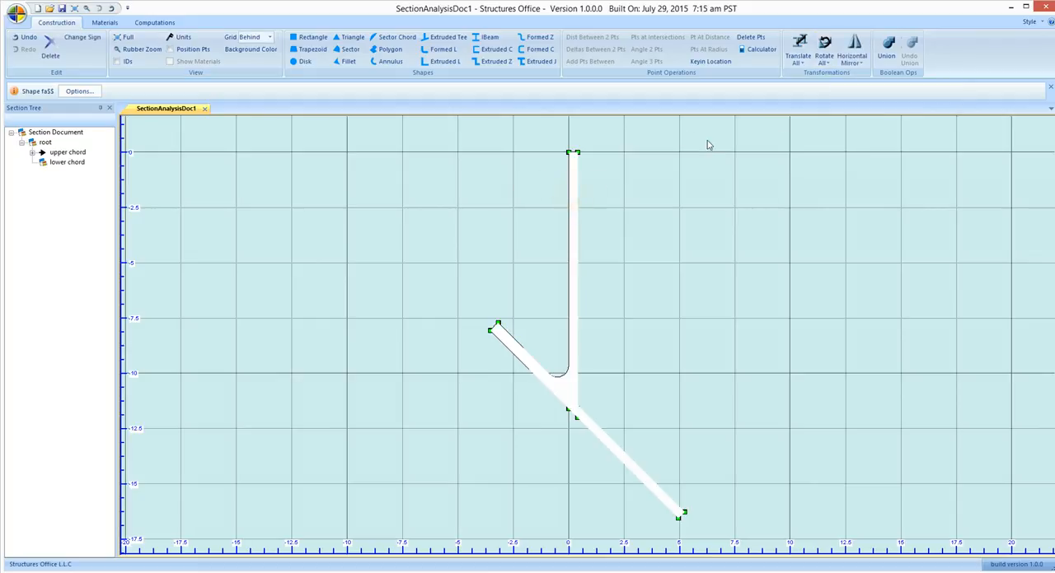
left_click(857, 59)
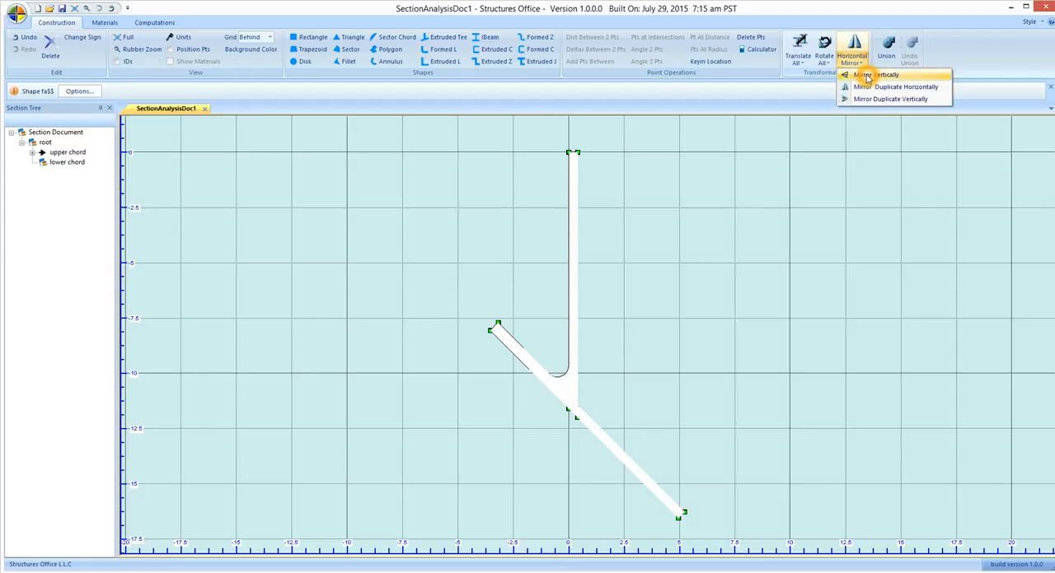
left_click(865, 76)
left_click(91, 32)
left_click(570, 155)
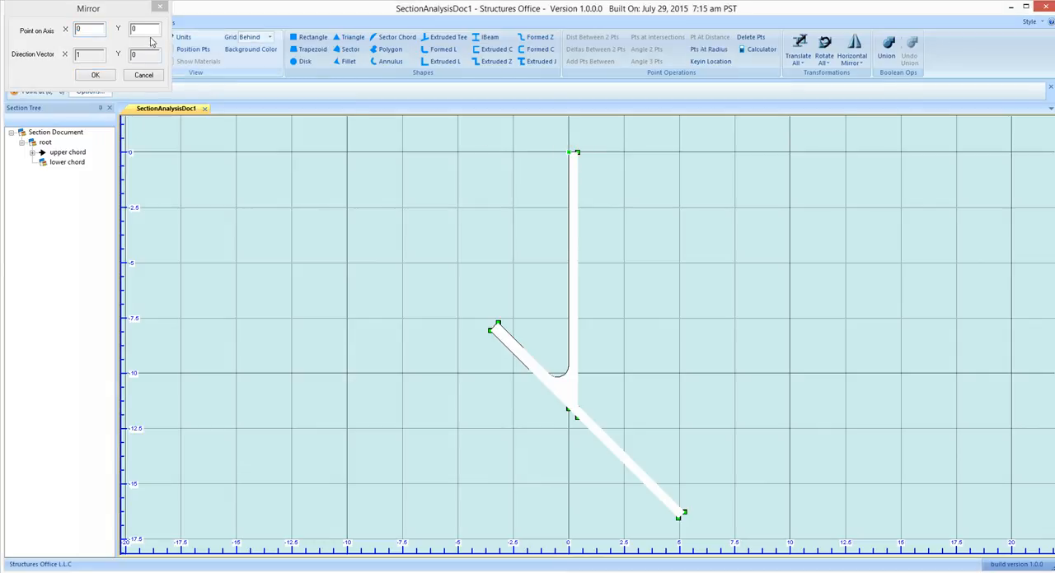
left_click(87, 74)
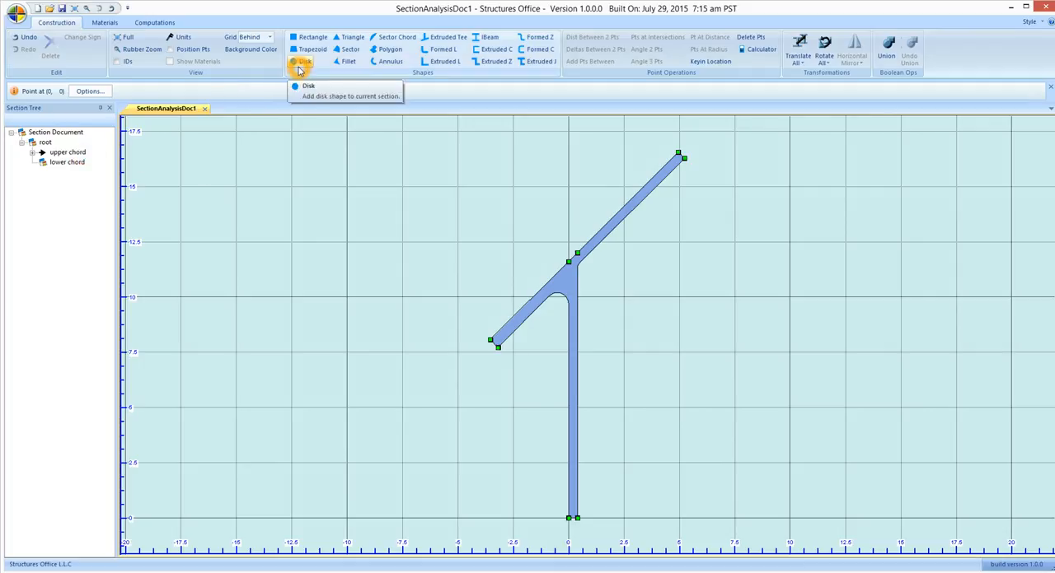
Measure the distance between the two corner points at the upper end of the tee's sloping flange
left_click(683, 158)
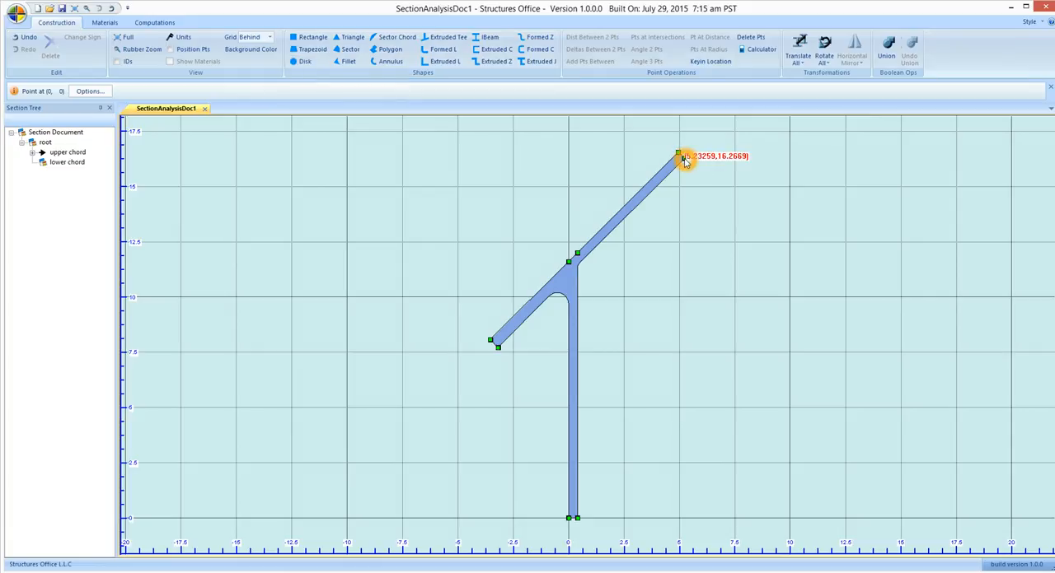
left_click(679, 154)
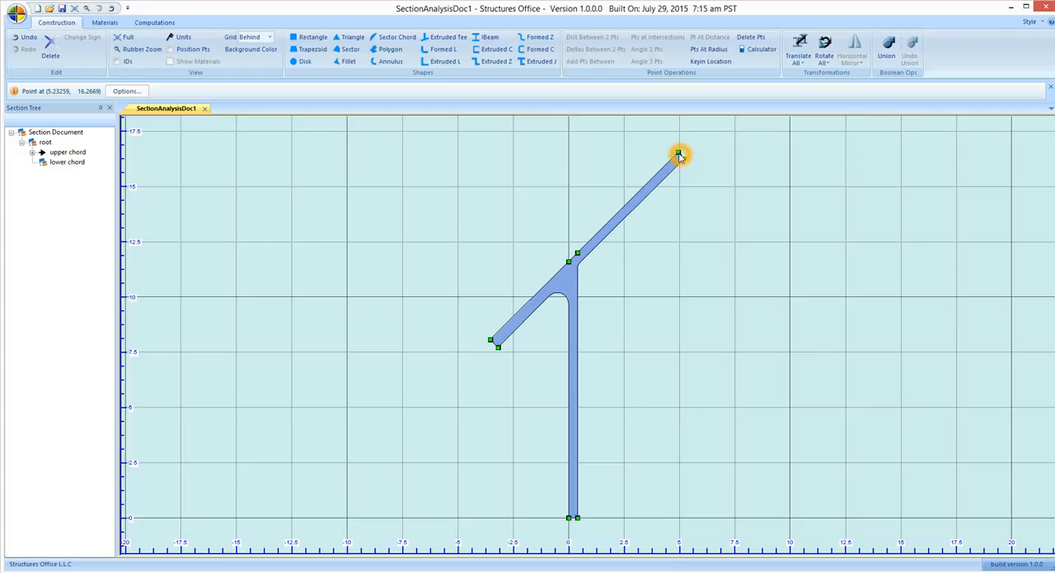
left_click(591, 38)
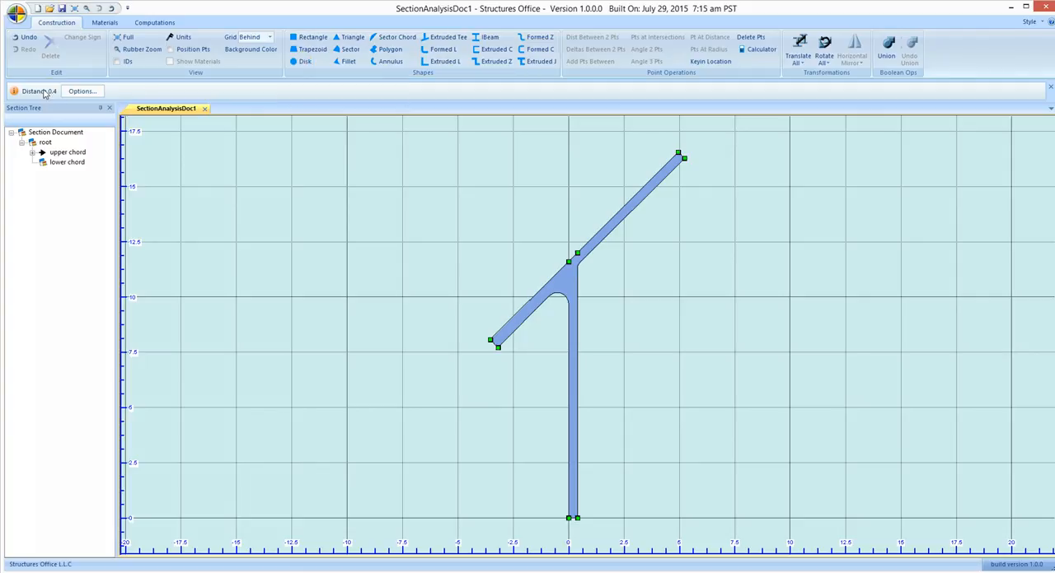
Start a disk shape centred on the lower corner point at the upper end of the tee's flange
left_click(305, 63)
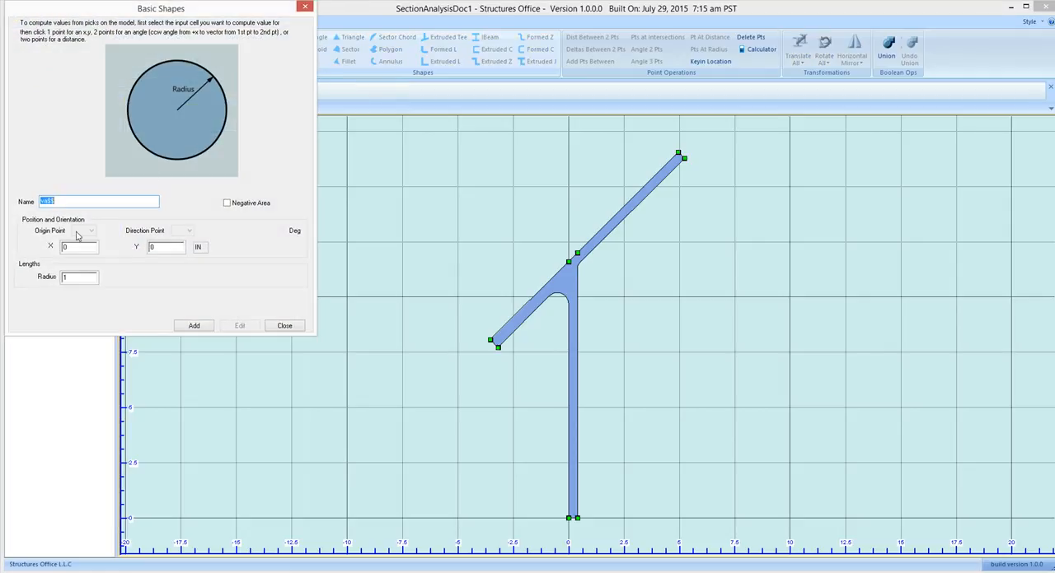
left_click(75, 249)
left_click_drag(74, 249, 60, 251)
key("BackSpace")
left_click(132, 253)
left_click(682, 160)
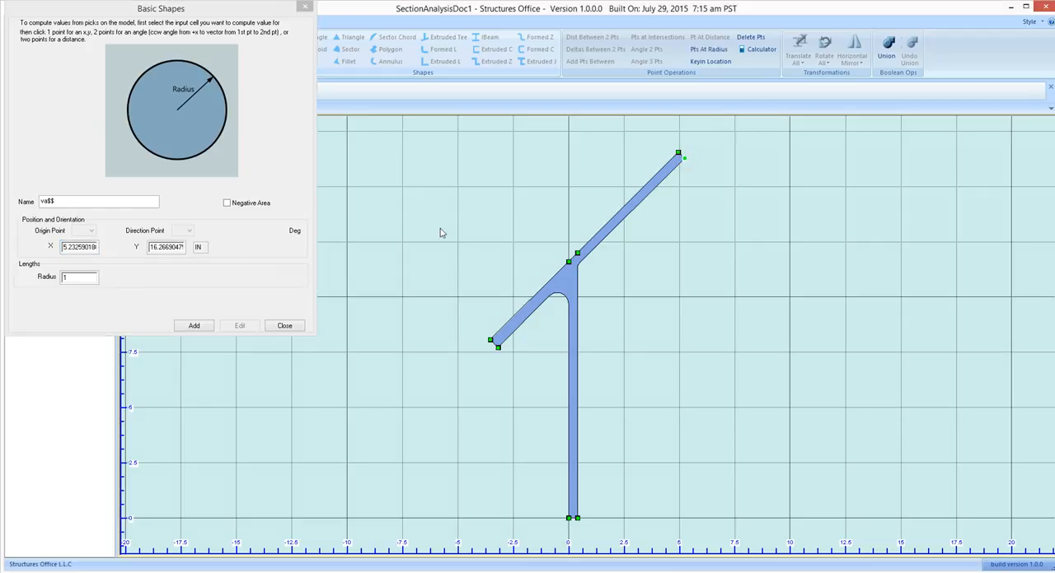
Set the disk's radius to 0.4 from the two flange-end corner points and add it to the section
left_click(87, 282)
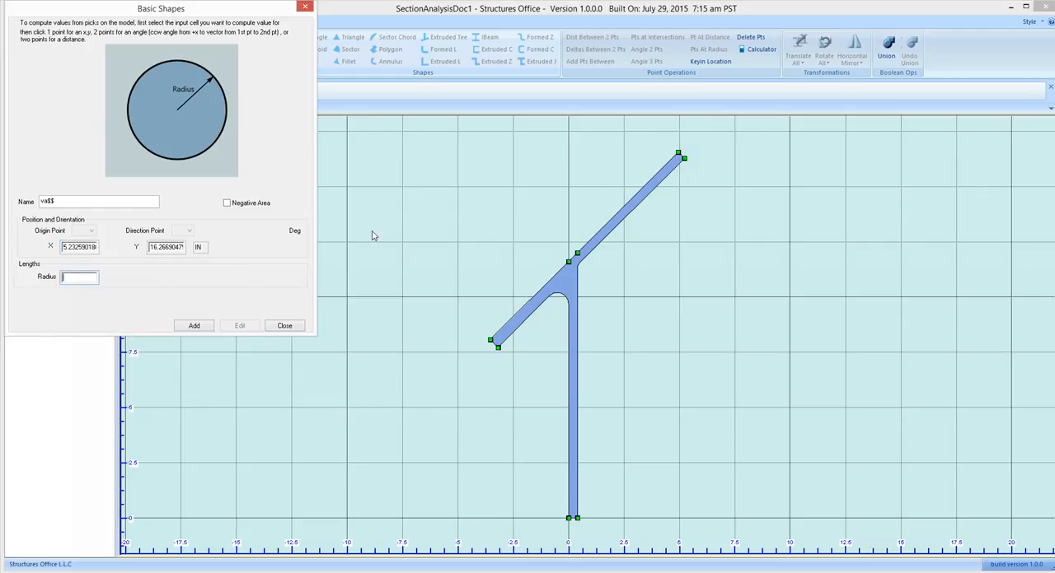
left_click(683, 159)
left_click(678, 153)
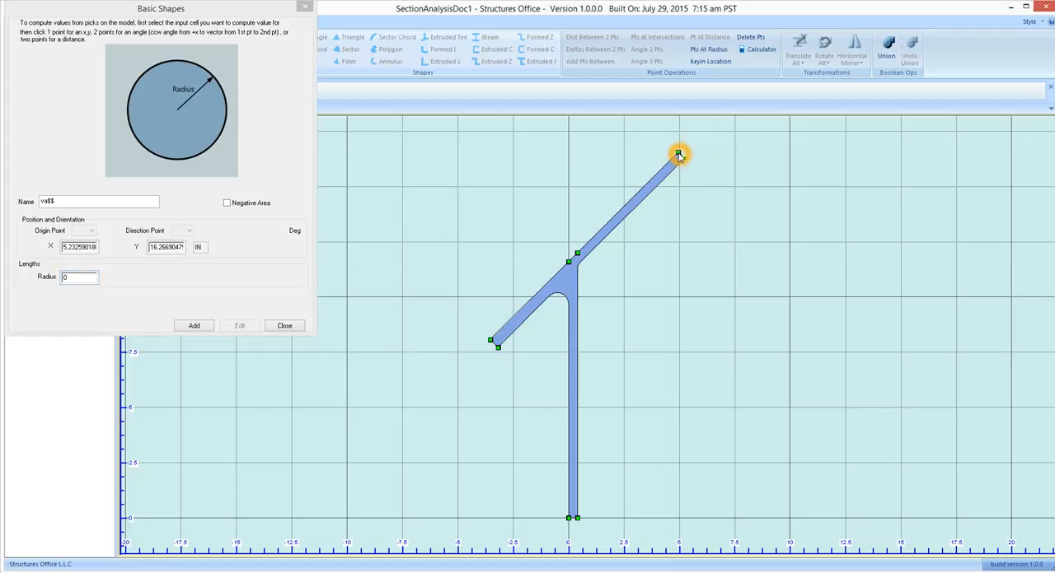
left_click(192, 333)
left_click(197, 331)
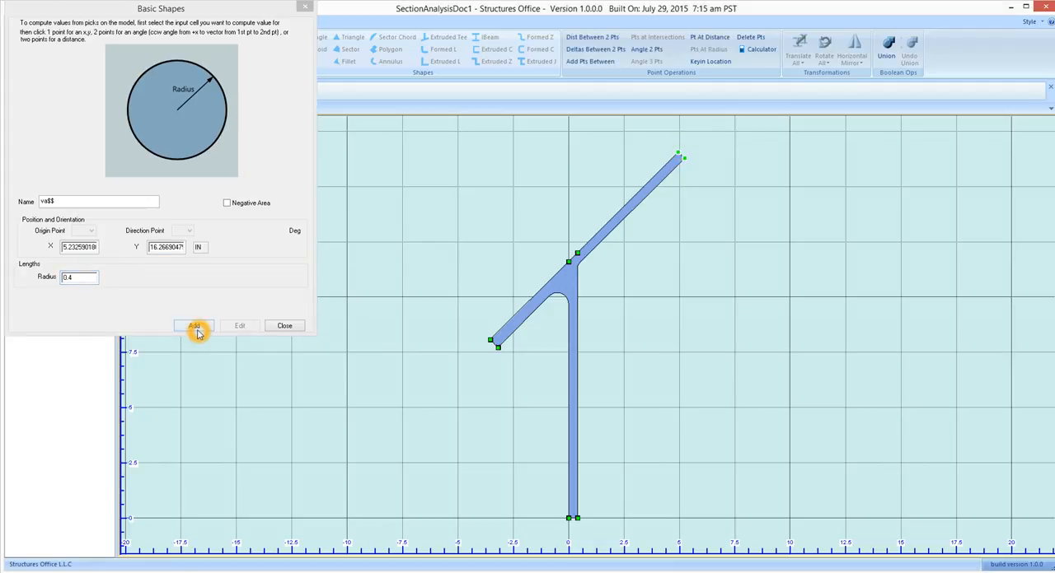
left_click(305, 8)
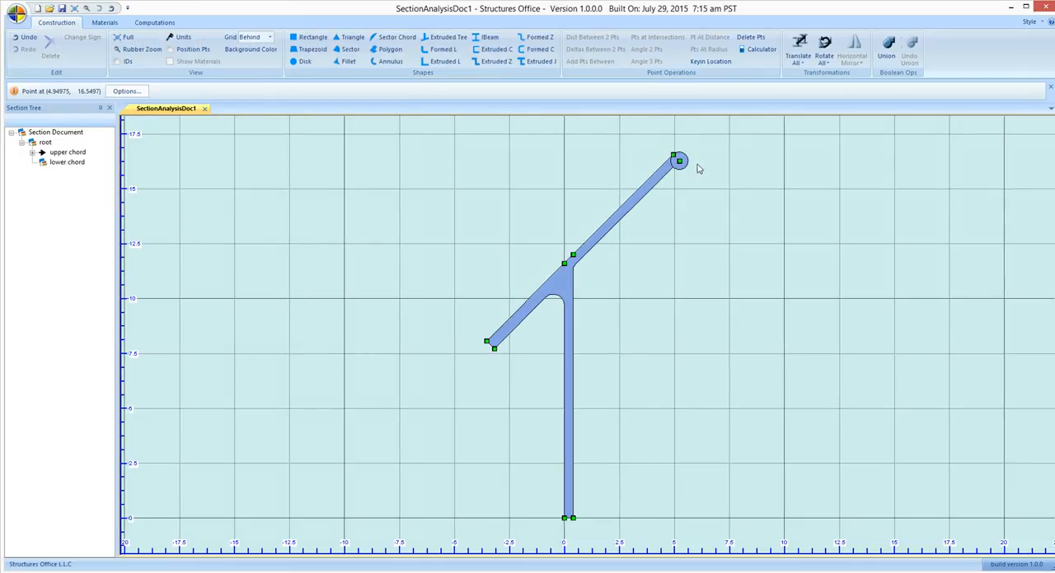
Unite the extruded tee and the disk at its flange end with a Boolean union
left_click(648, 207)
left_click(652, 184)
left_click(668, 189)
left_click(886, 48)
left_click(54, 164)
left_click(676, 162)
left_click(667, 169)
Expand upper chord in the section tree and examine its union and component shapes
left_click(41, 210)
left_click(31, 152)
left_click(64, 169)
left_click(68, 162)
left_click(69, 156)
left_click(65, 162)
left_click(66, 174)
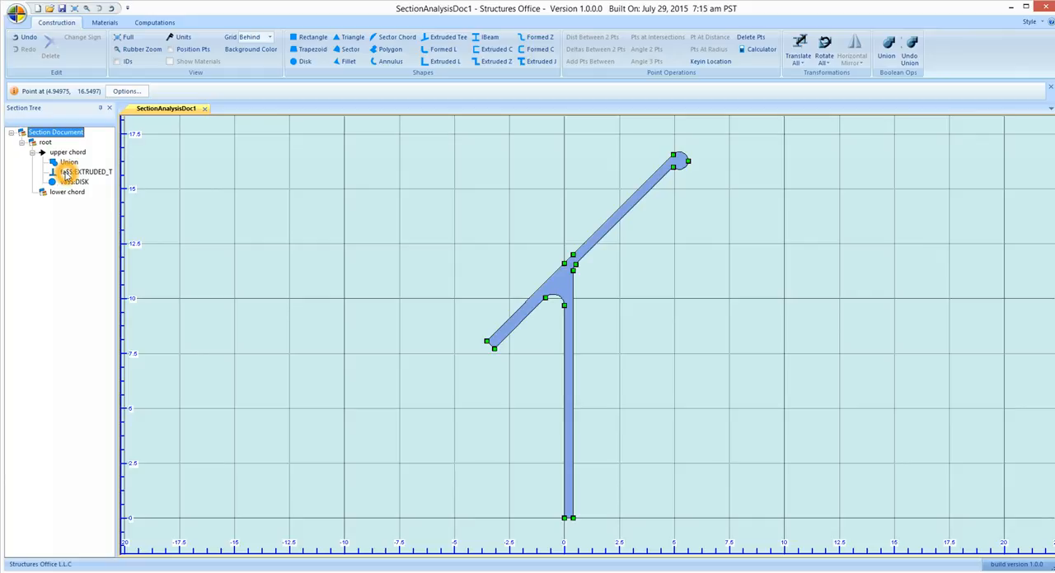
left_click(66, 181)
left_click(67, 164)
left_click(63, 153)
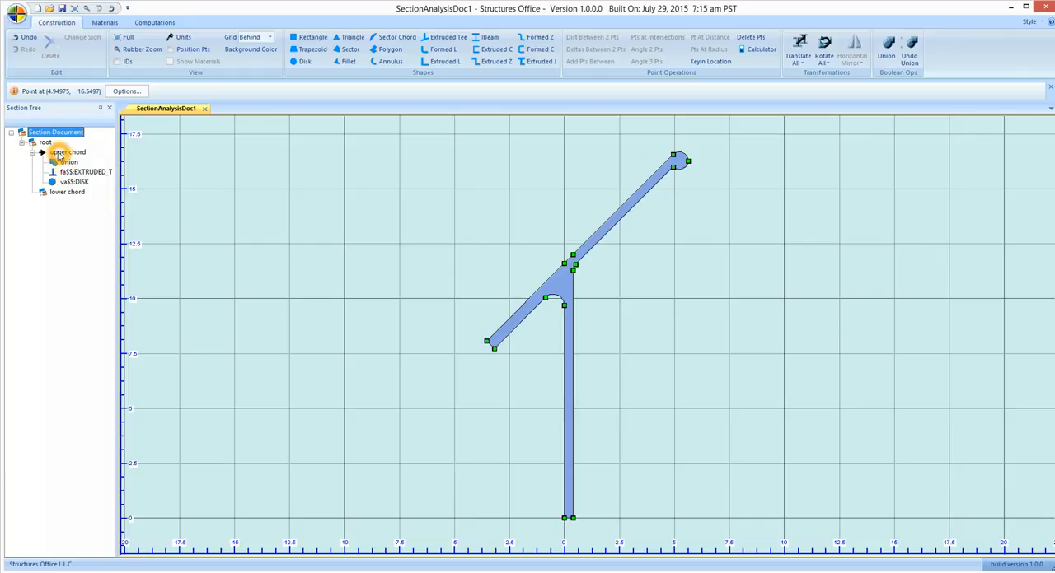
Make lower chord the current subsection
left_click(66, 192)
right_click(65, 193)
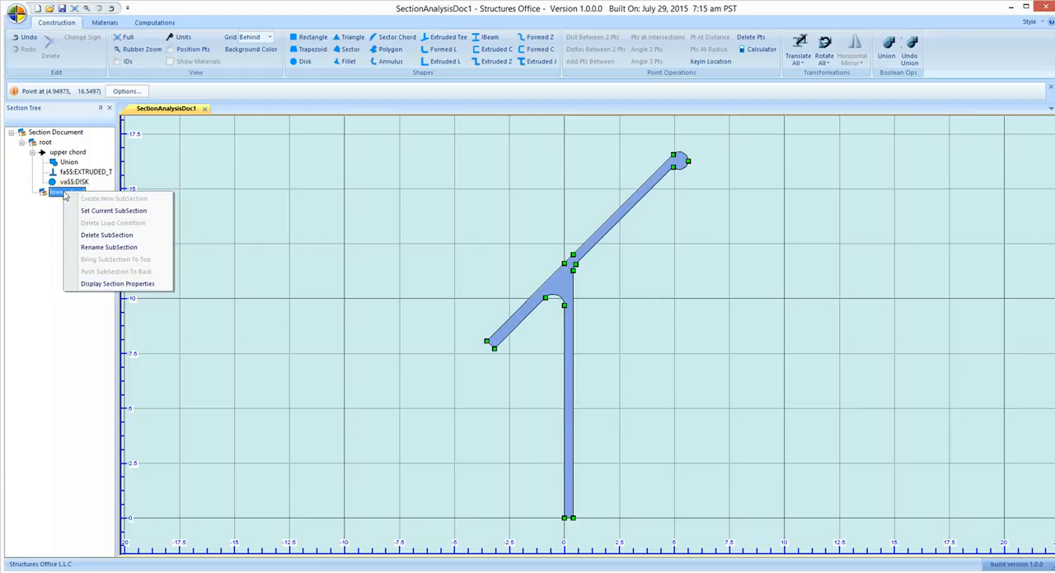
left_click(89, 211)
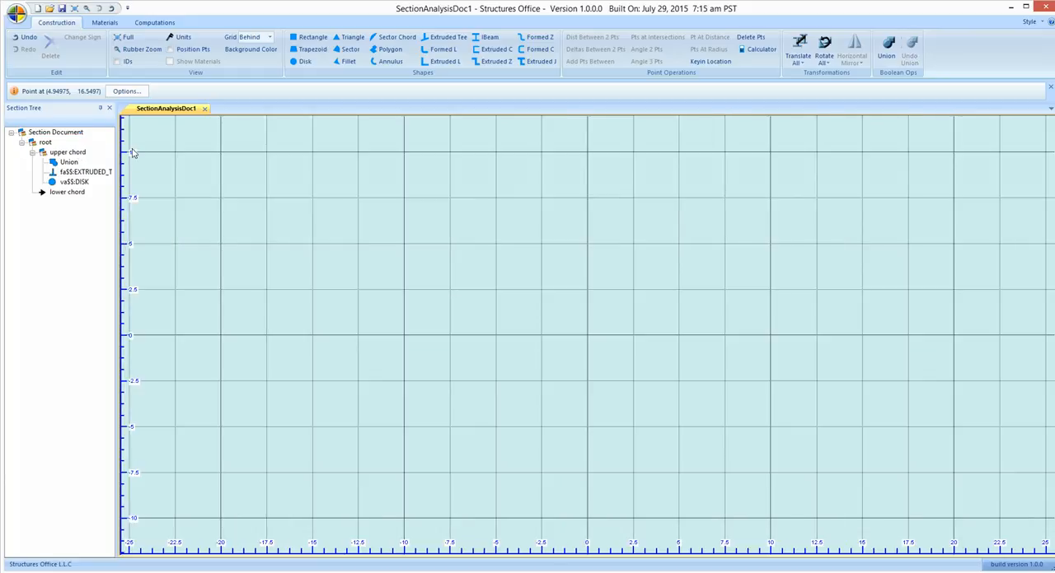
Add an extruded L with 12 and 10 in legs, both .5 thick, a .3 fillet radius and a 135 degree angle at X 0, Y 0
left_click(255, 112)
left_click(432, 41)
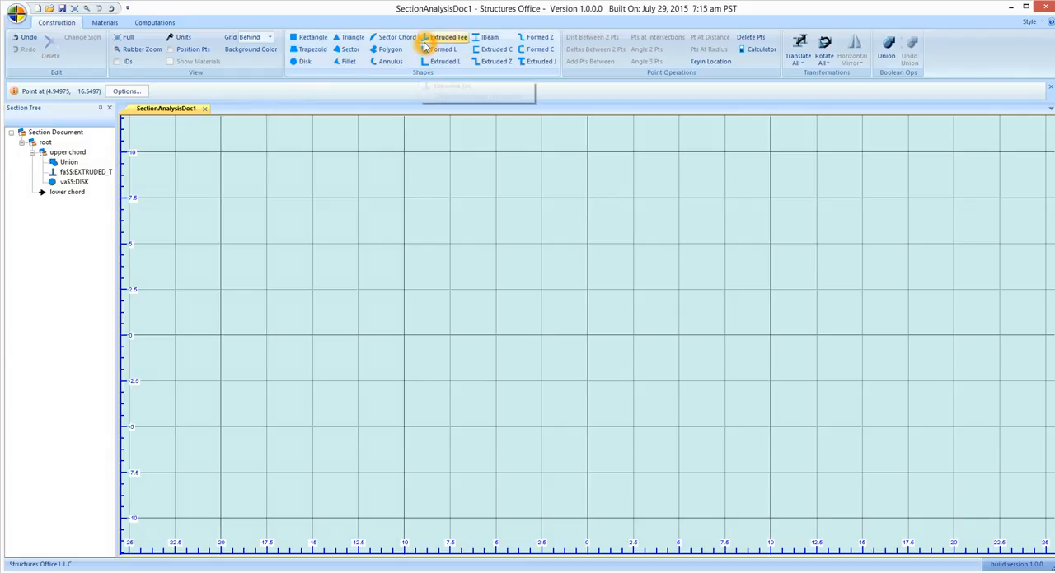
left_click(441, 63)
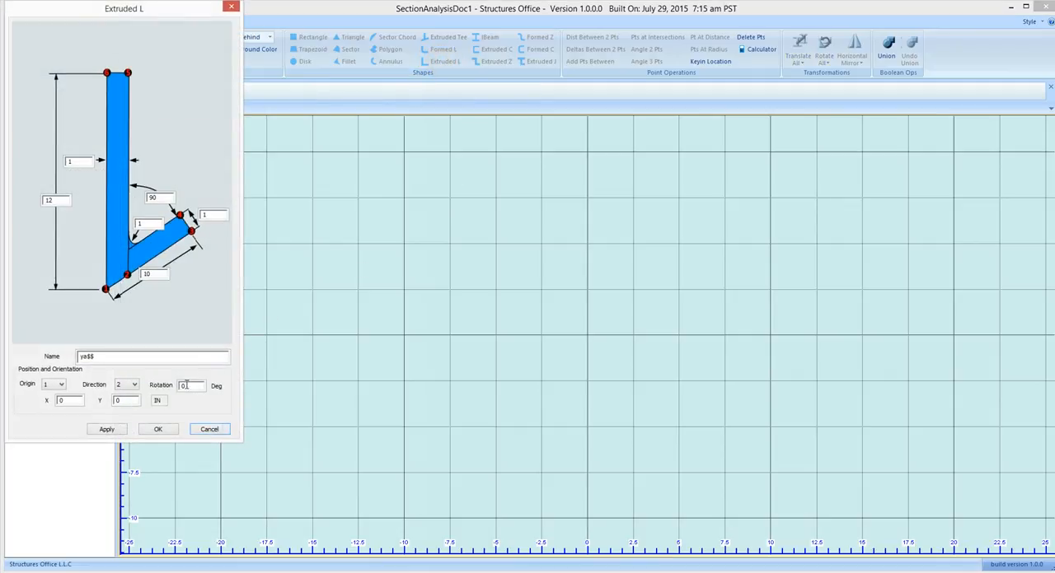
left_click(78, 167)
left_click(78, 162)
left_click(78, 161)
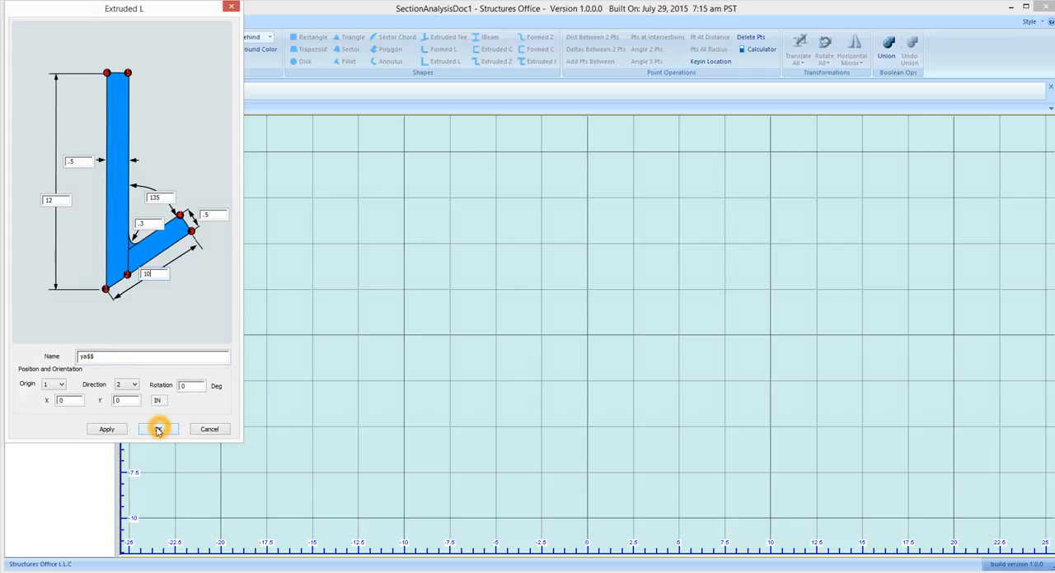
left_click(118, 430)
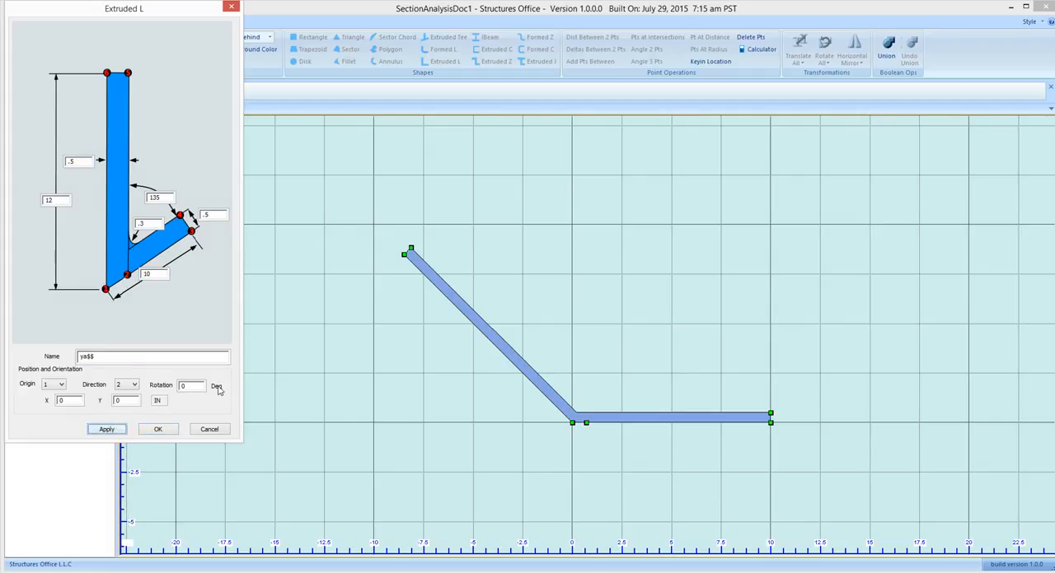
left_click(157, 428)
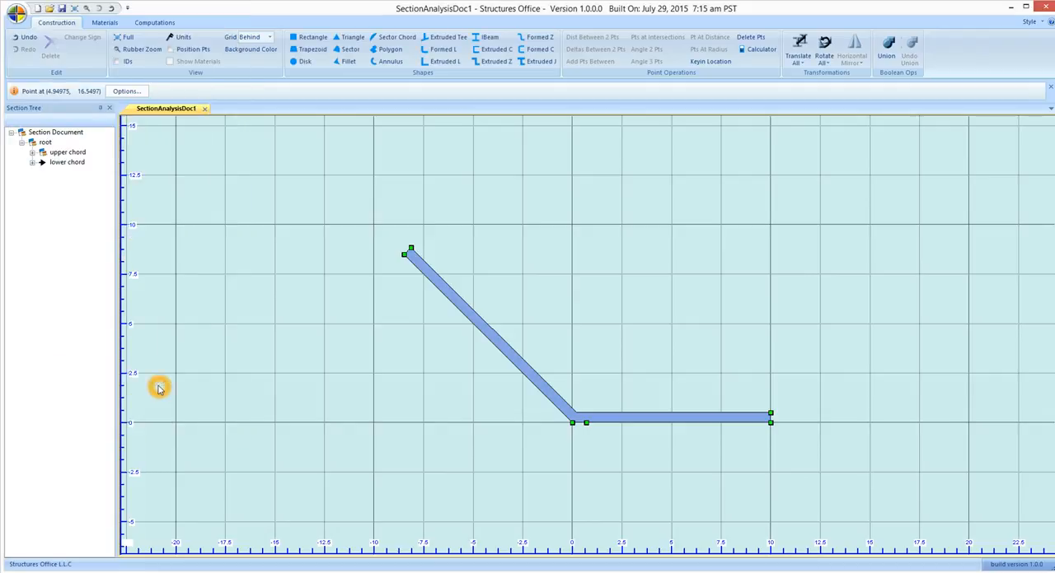
Make root the current subsection and add a point 3.5 in from the stem's bottom right corner along its right edge
right_click(45, 144)
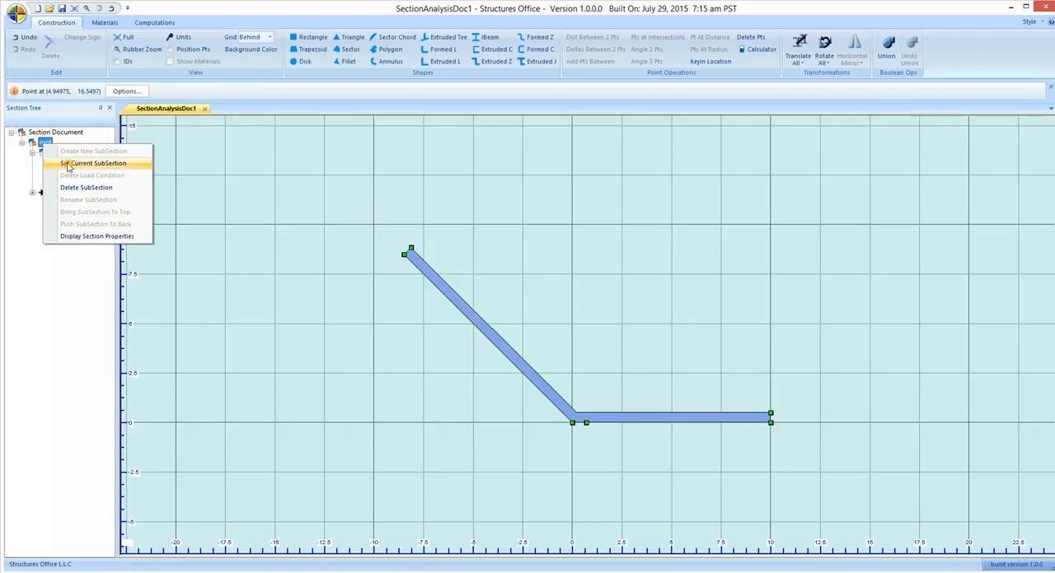
left_click(72, 163)
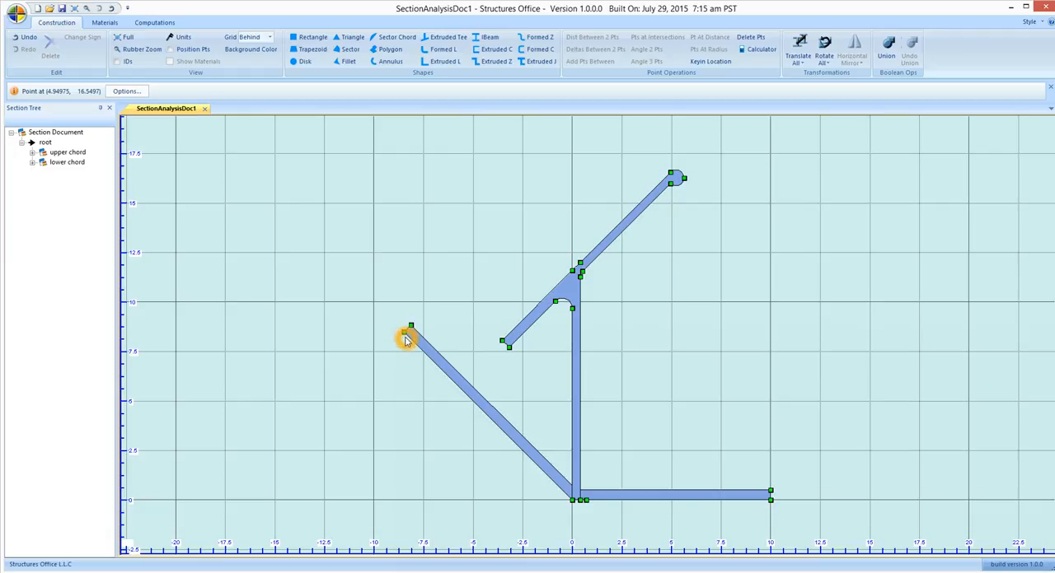
left_click(580, 501)
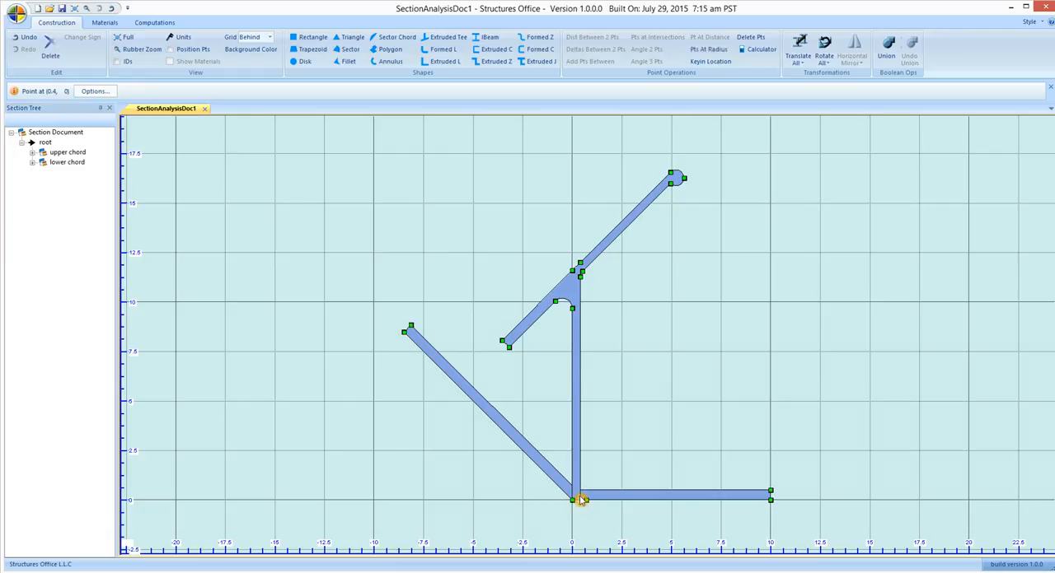
left_click(580, 276)
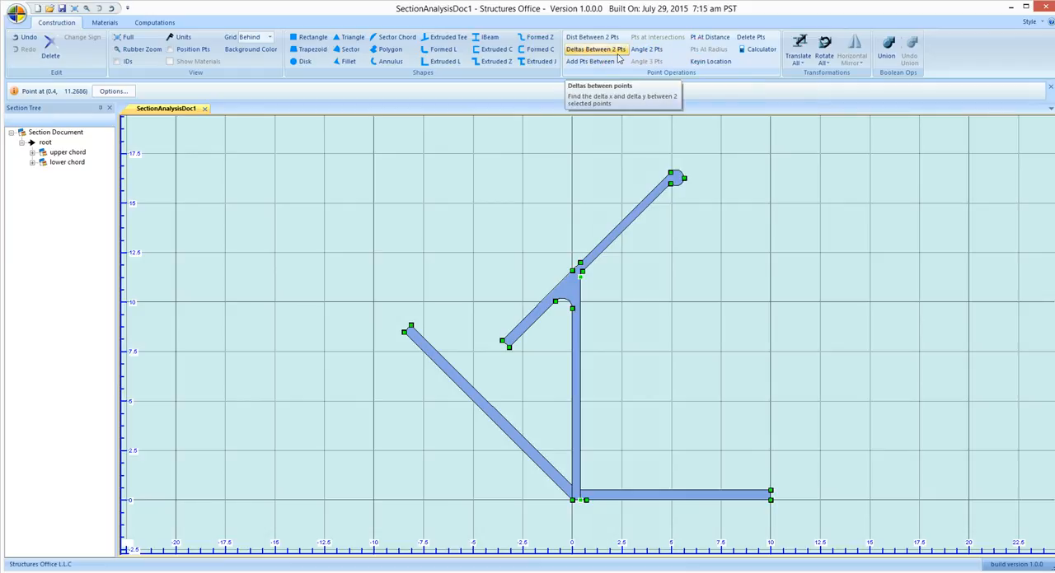
left_click(696, 38)
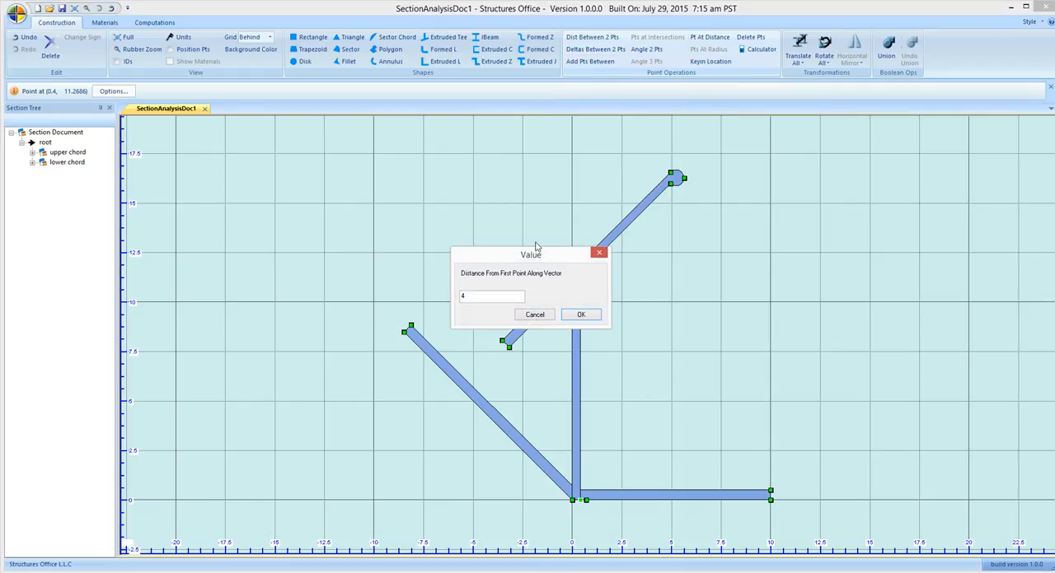
left_click(476, 298)
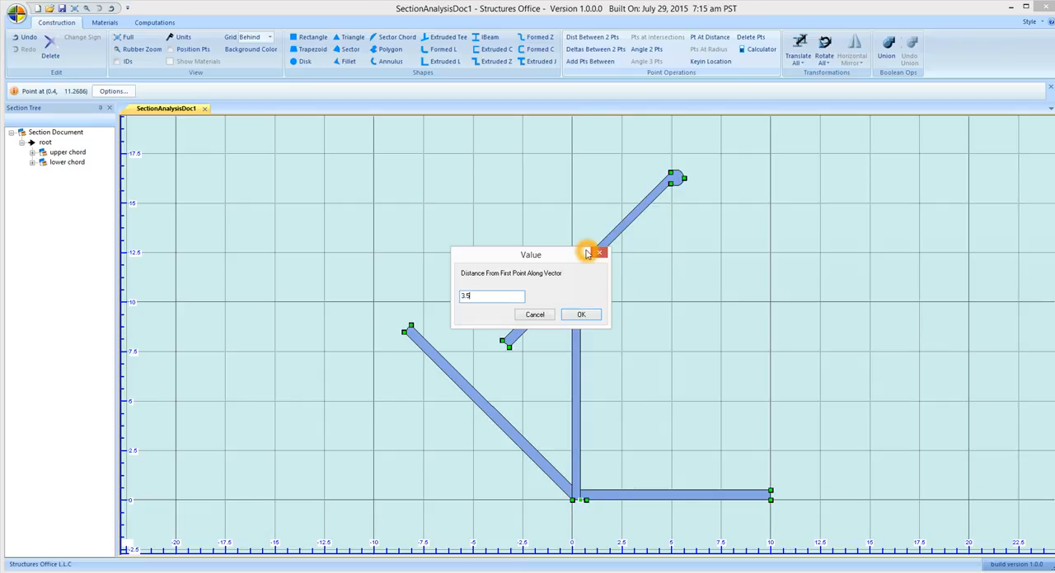
left_click(582, 498)
left_click(587, 440)
left_click(580, 313)
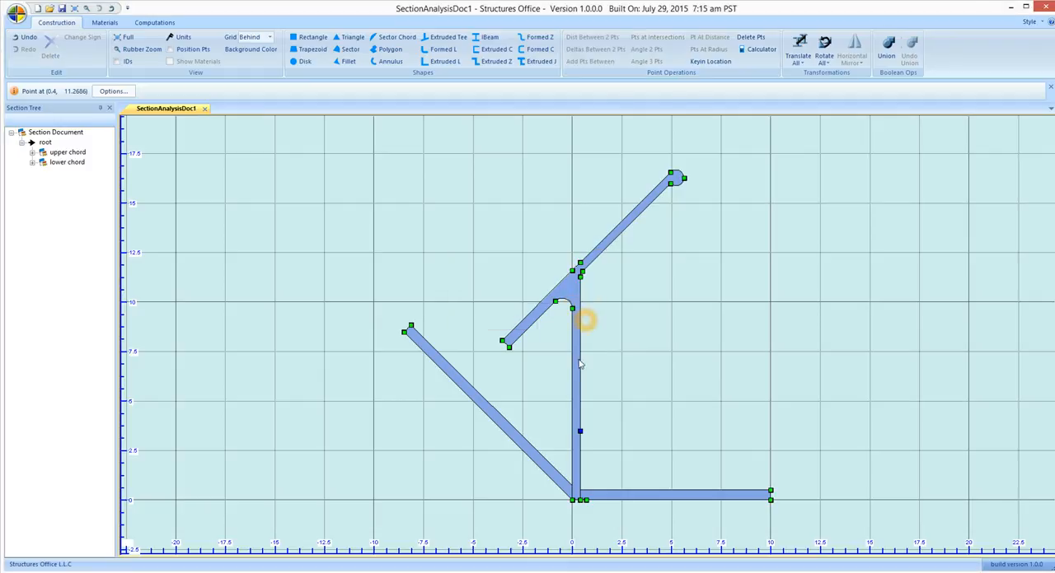
Move the lower chord so the outer corner at its angled leg's free end matches the added point on the upper chord's stem
left_click(580, 430)
left_click(431, 402)
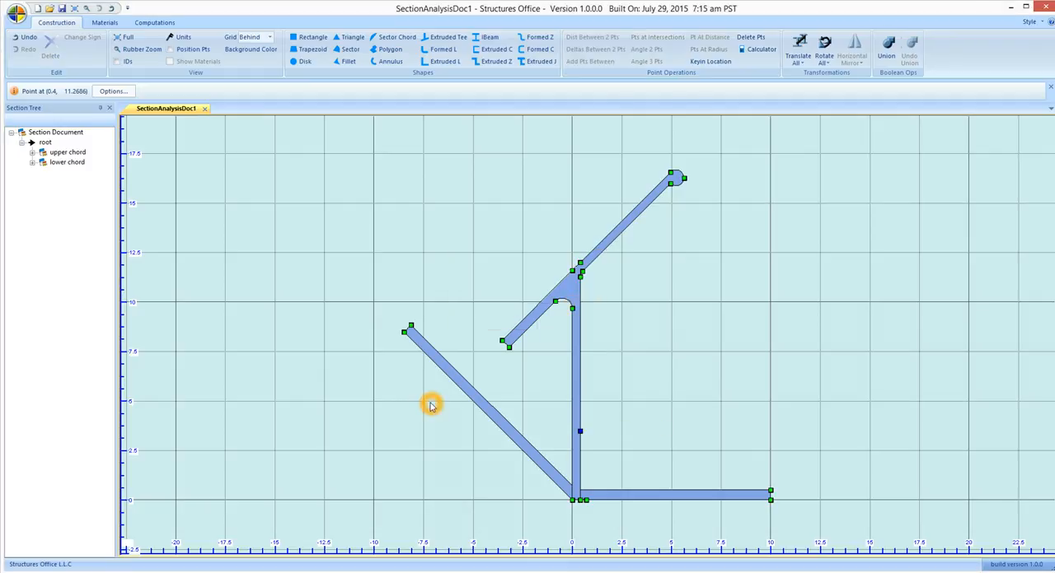
left_click(404, 333)
left_click(533, 447)
left_click(407, 336)
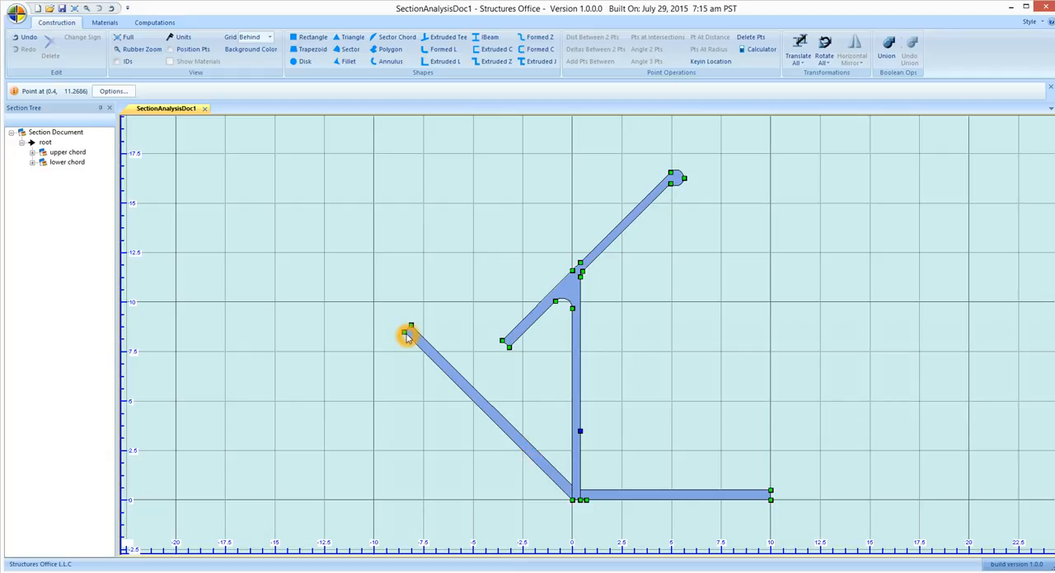
left_click(404, 333)
left_click(581, 432)
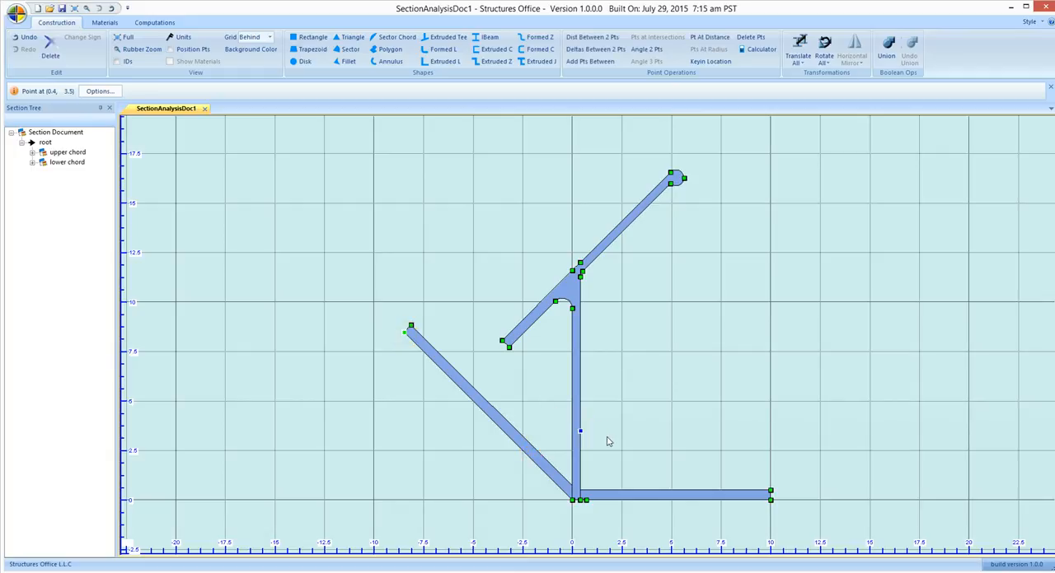
right_click(607, 450)
left_click(651, 321)
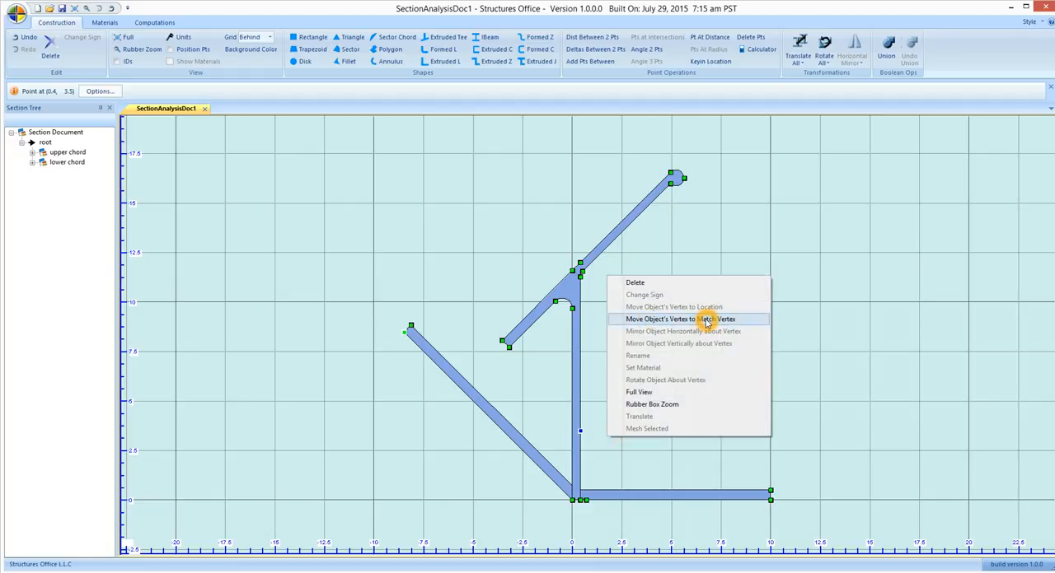
left_click(452, 374)
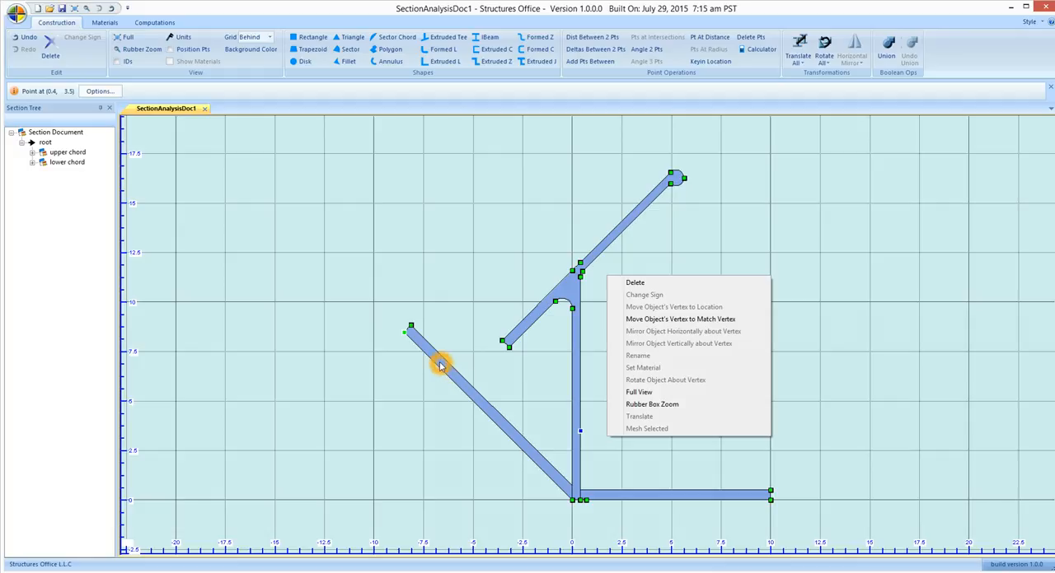
left_click(411, 338)
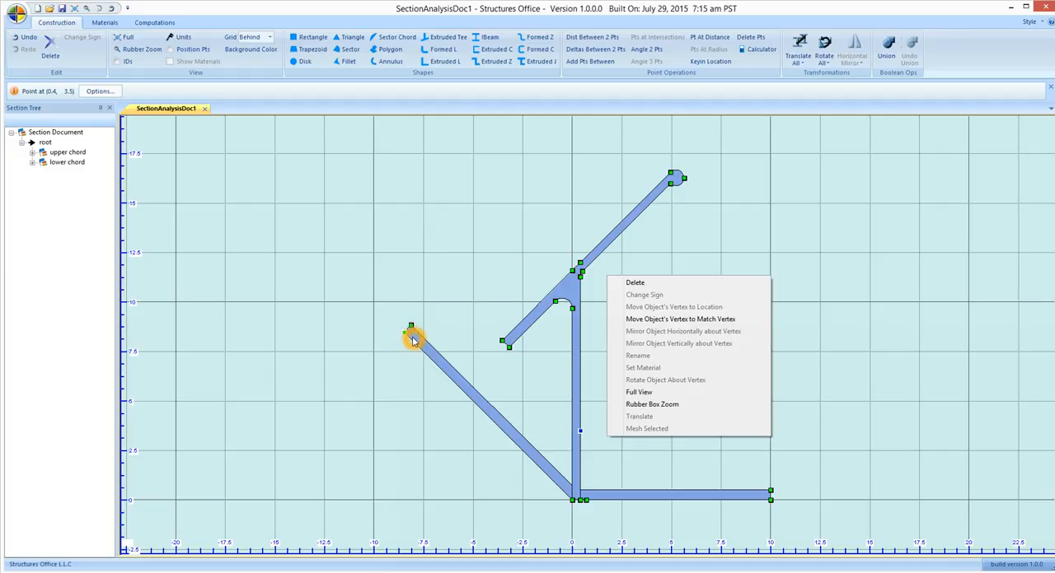
left_click(435, 357)
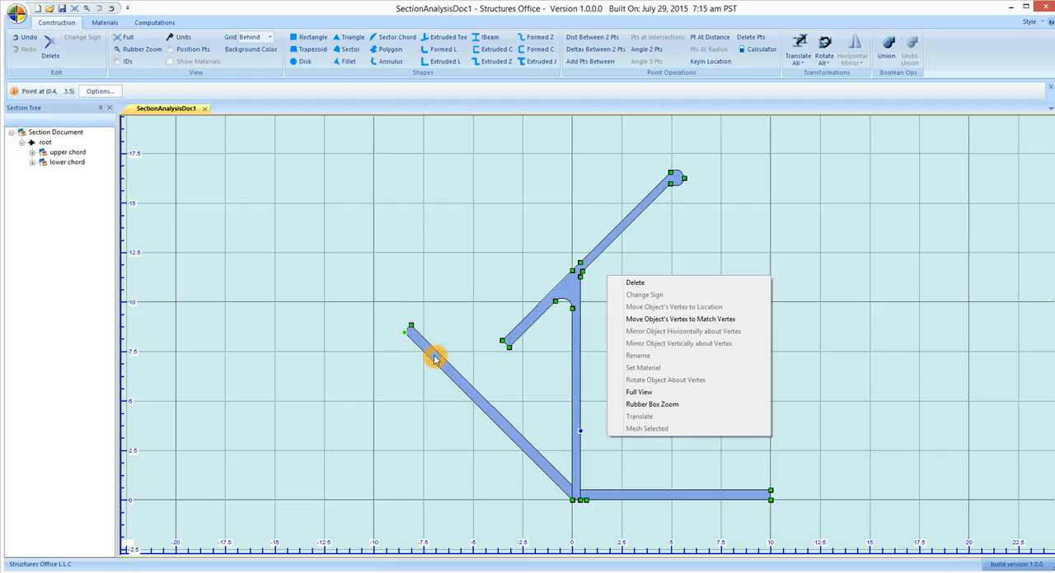
left_click(647, 320)
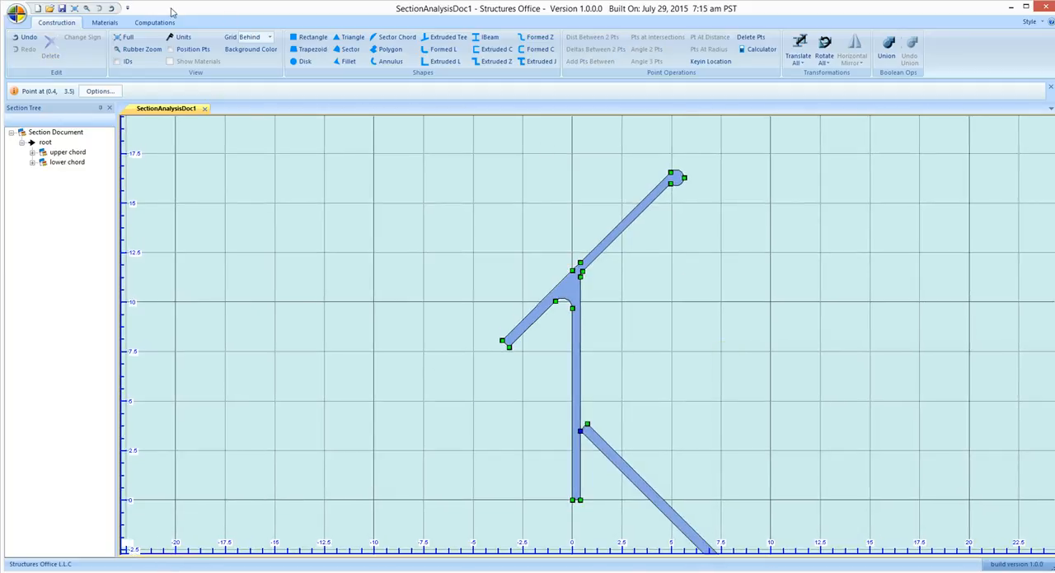
left_click(75, 8)
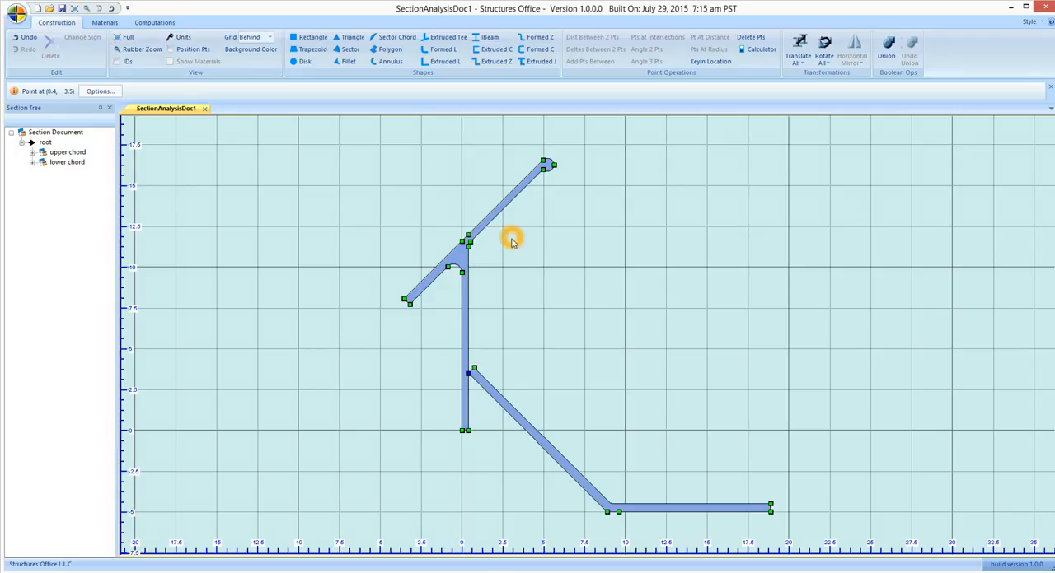
Measure the angle of the lower chord's sloping leg from the stem point to its outer bend corner
left_click(468, 430)
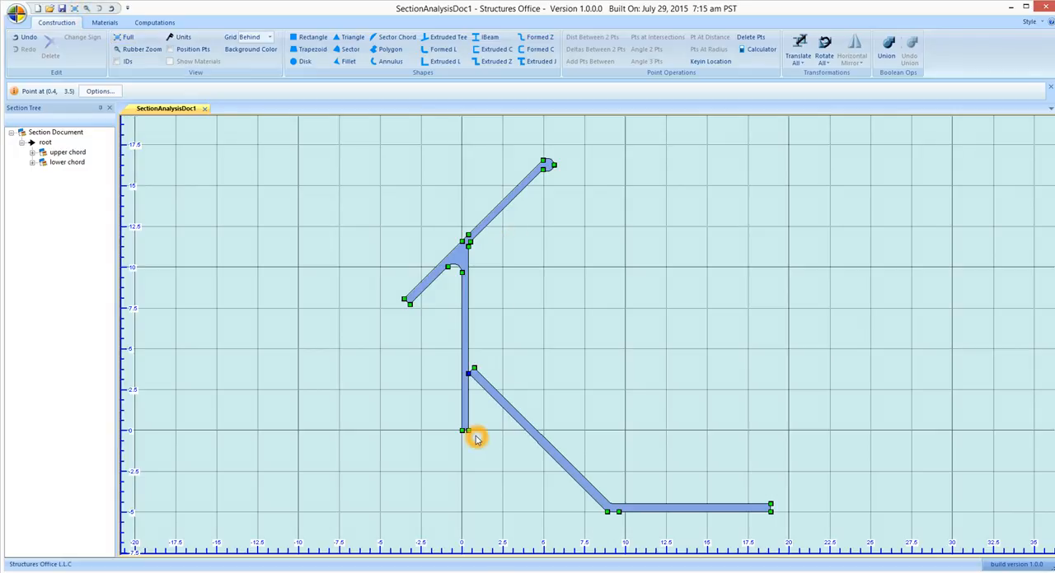
left_click(521, 426)
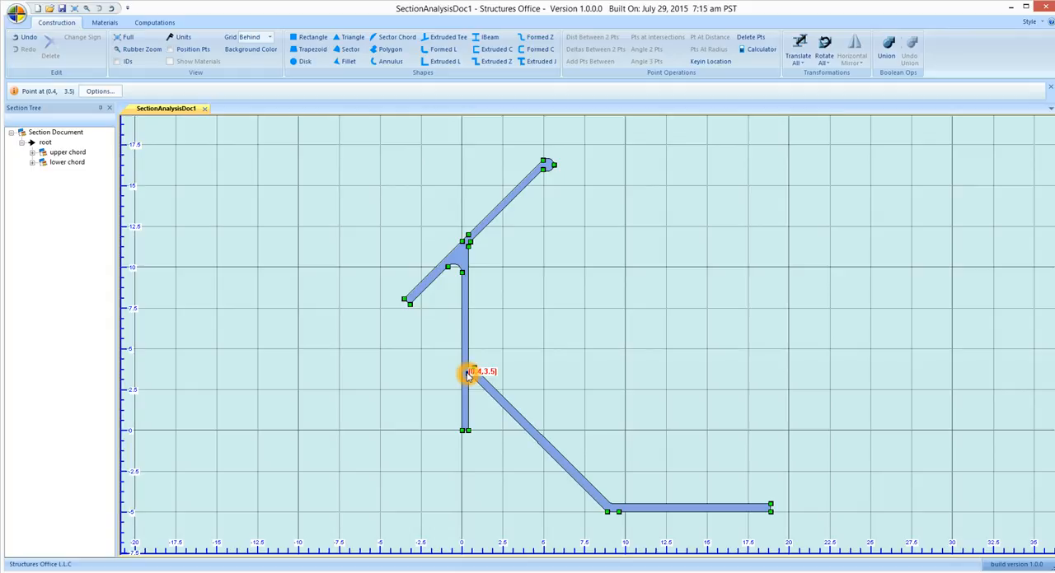
left_click(606, 512)
left_click(646, 49)
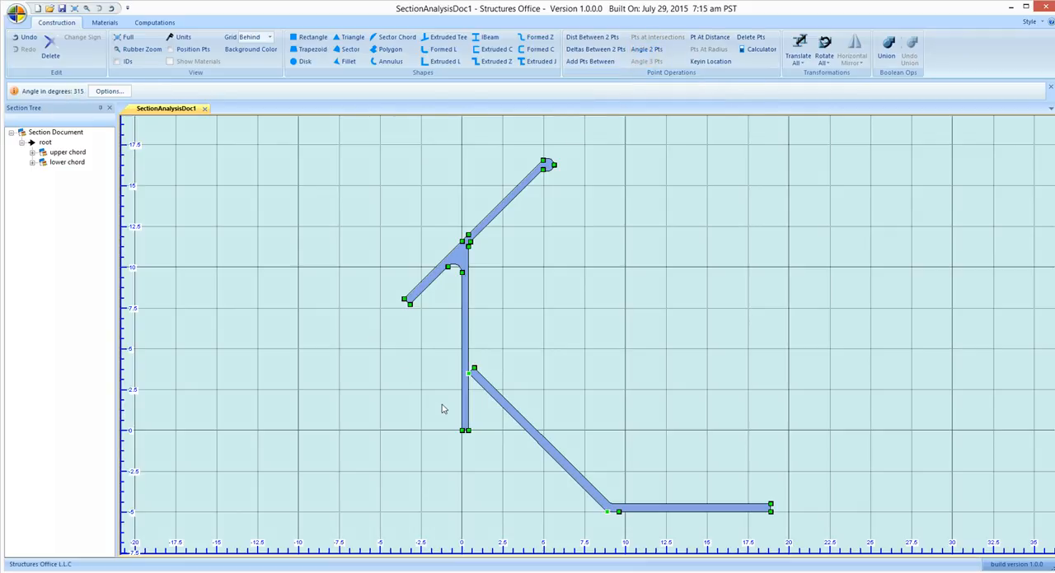
left_click(516, 417)
left_click(452, 421)
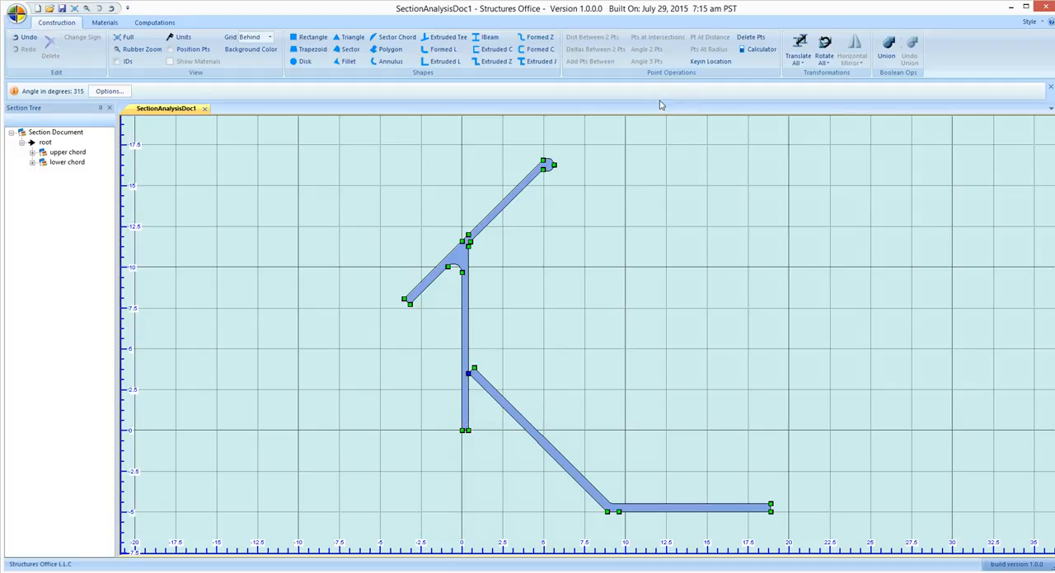
Rotate the lower chord -45 degrees about the stem point at X 0.4, Y 3.5
left_click(515, 413)
left_click(830, 68)
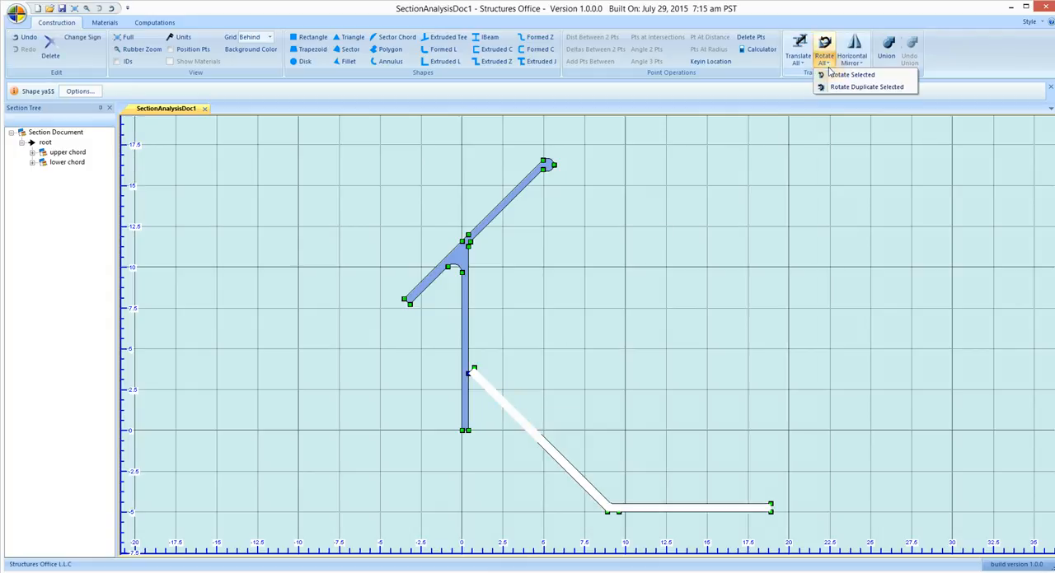
left_click(836, 76)
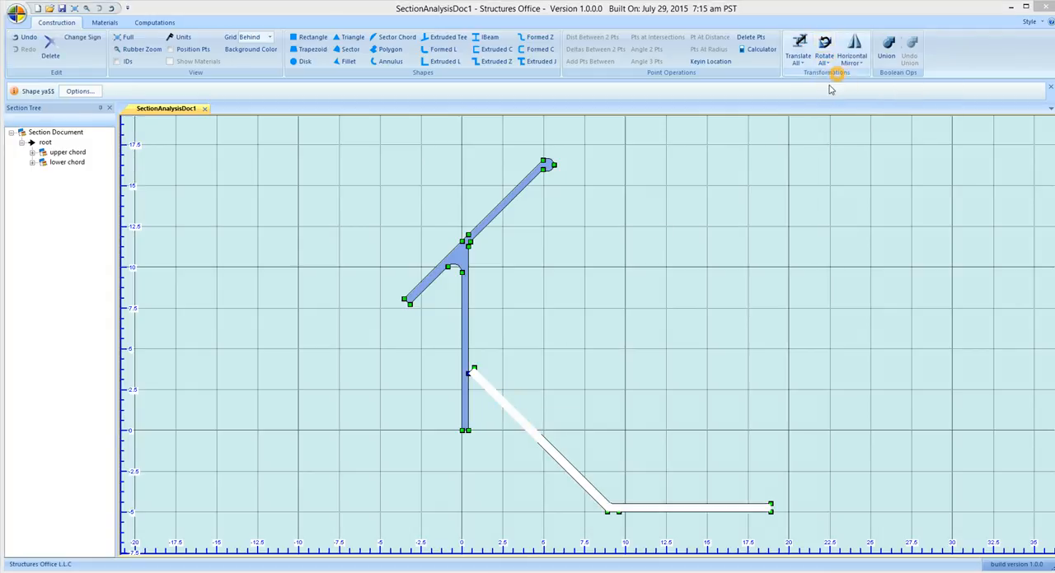
left_click(468, 376)
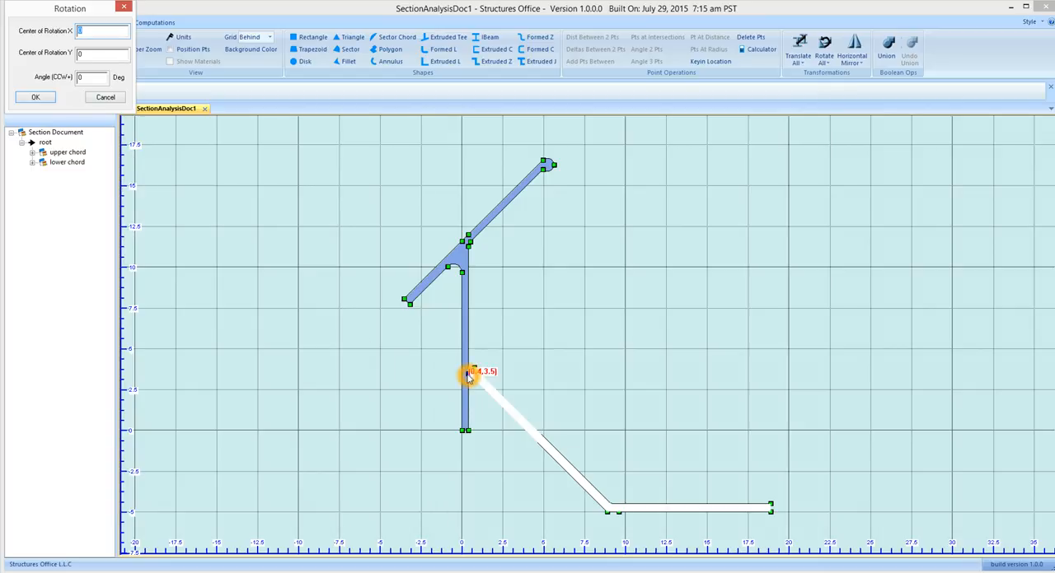
left_click(468, 377)
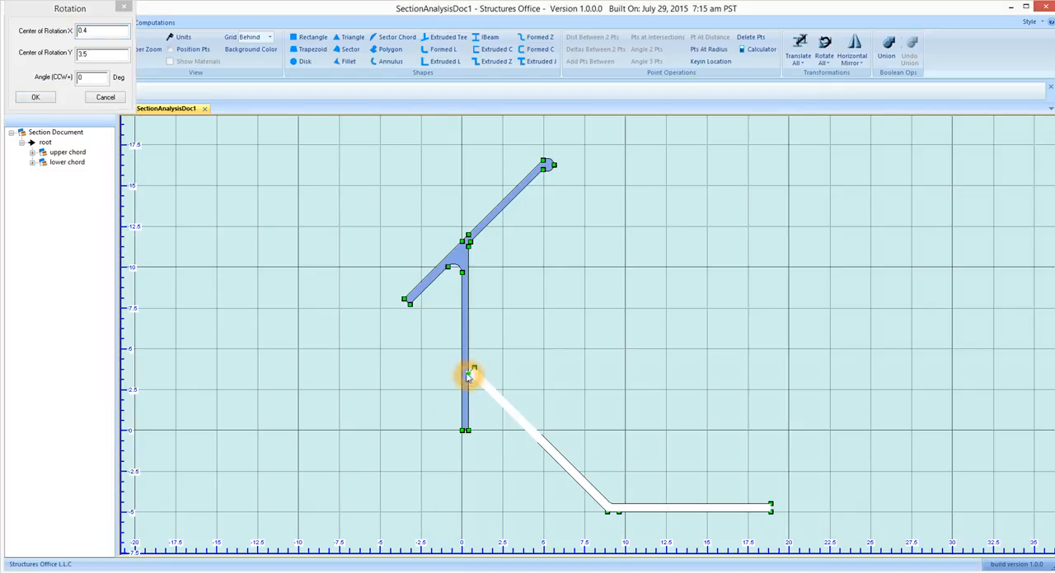
left_click(95, 78)
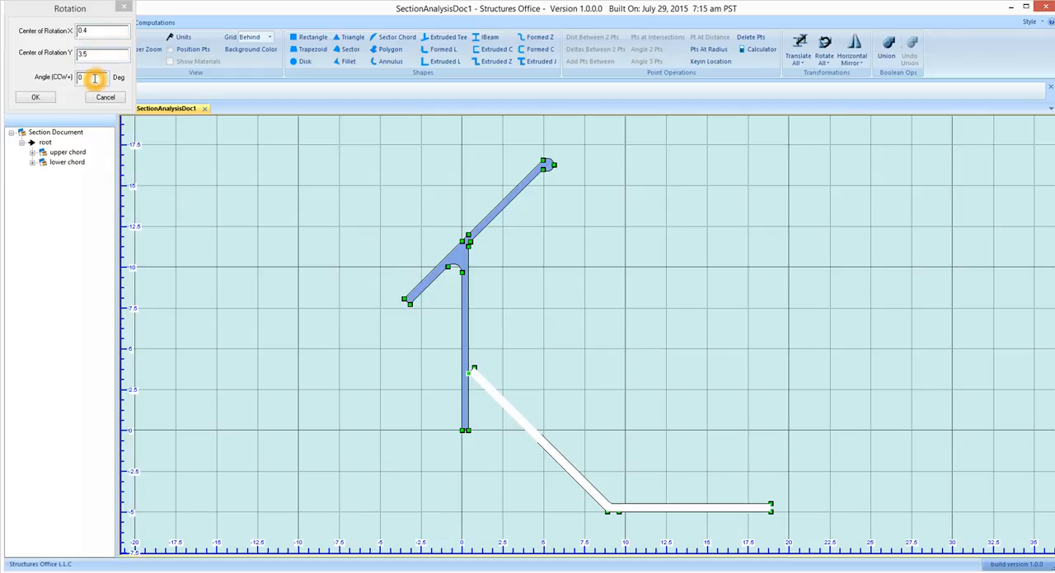
key("BackSpace")
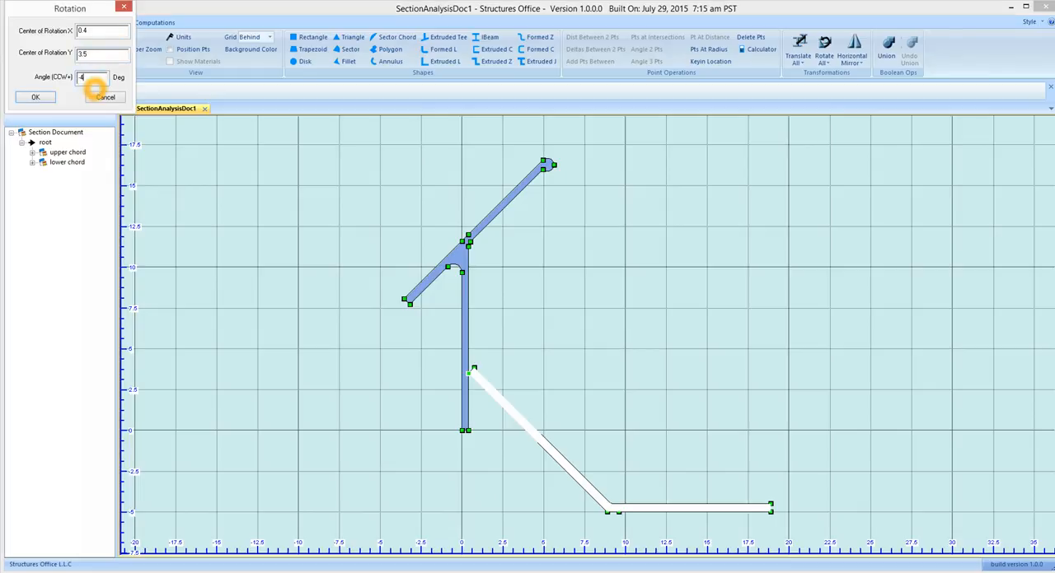
type("-45")
left_click(35, 97)
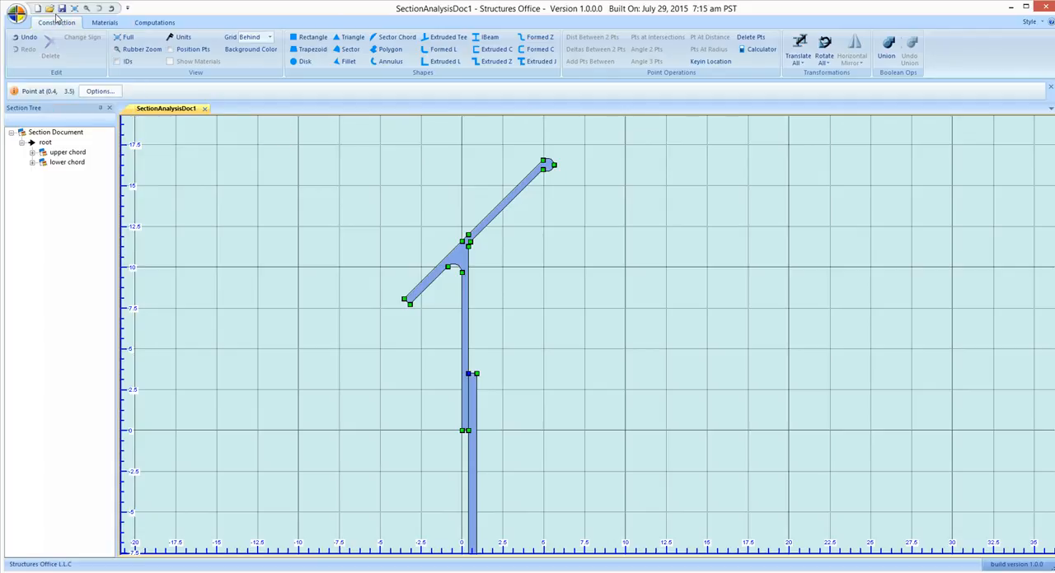
left_click(85, 10)
Save the section document as OverviewSection.soscn
left_click(162, 109)
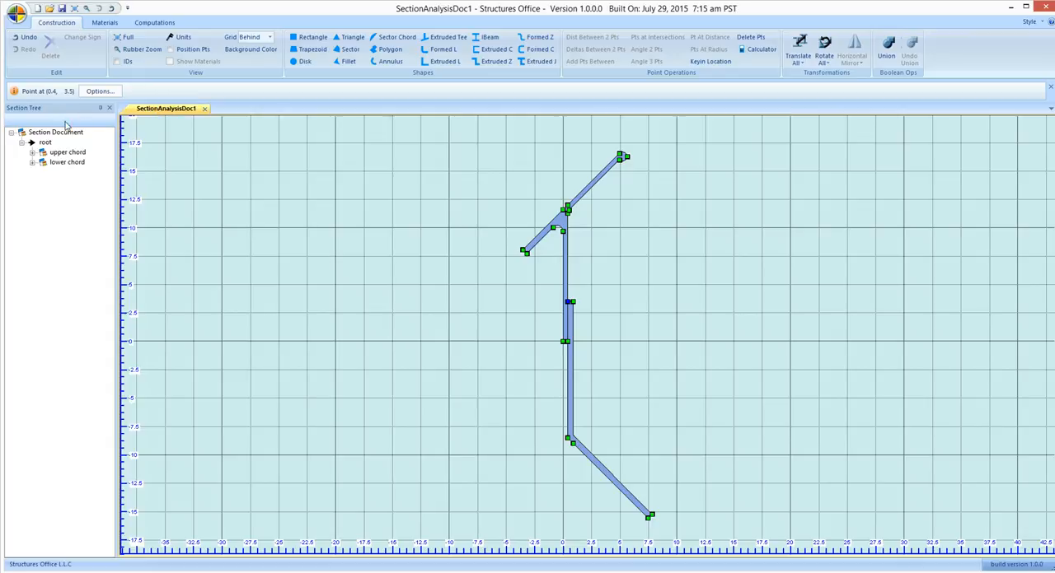
left_click_drag(46, 157, 43, 146)
left_click(39, 165)
left_click(34, 179)
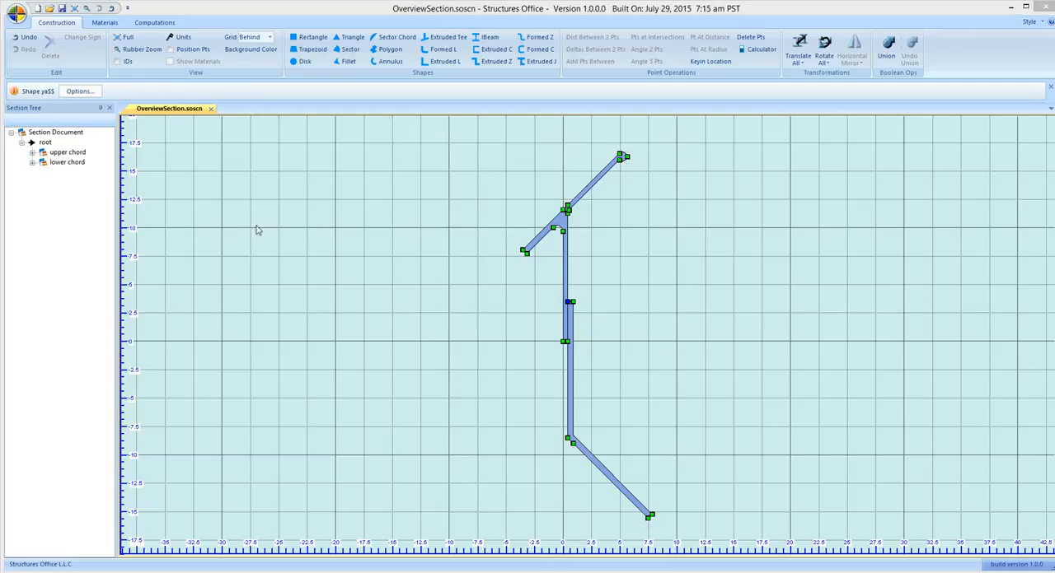
left_click(198, 203)
left_click(91, 203)
left_click(75, 209)
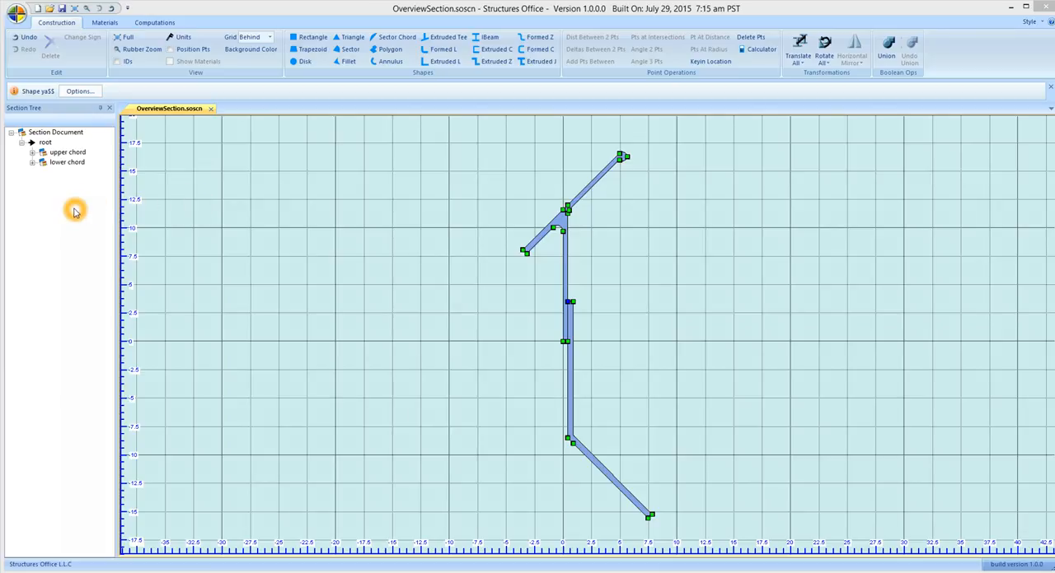
Create a new materials database in the OneDrive folder, overwriting the existing one, and check the path to it
left_click(104, 22)
left_click(78, 37)
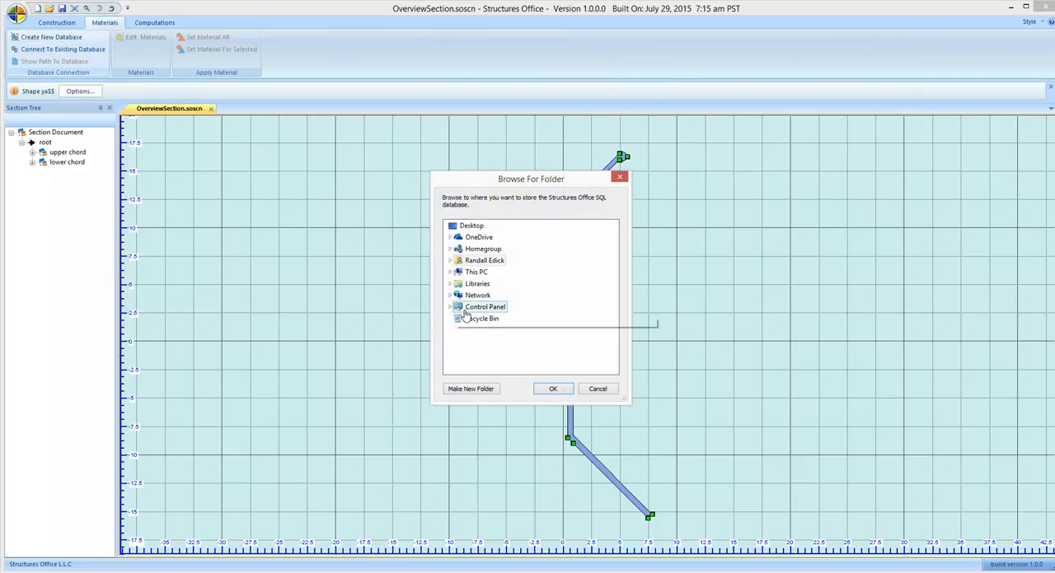
left_click(480, 238)
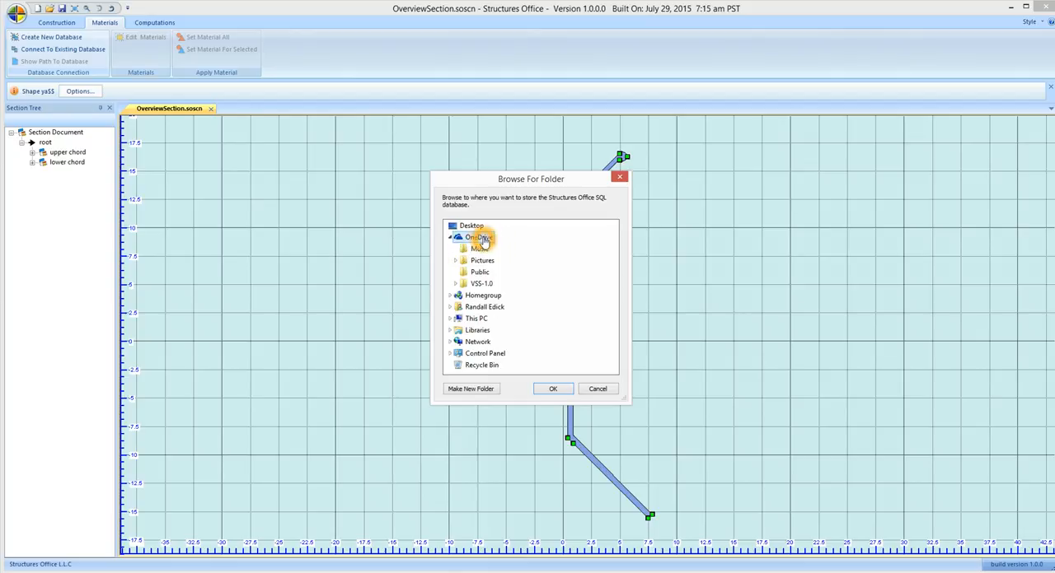
left_click(553, 388)
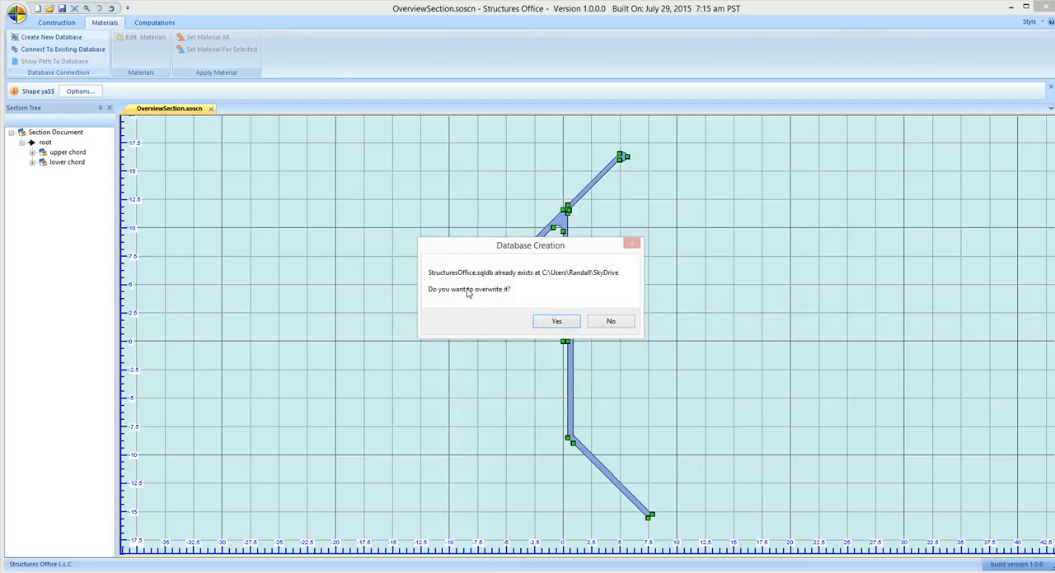
left_click(555, 320)
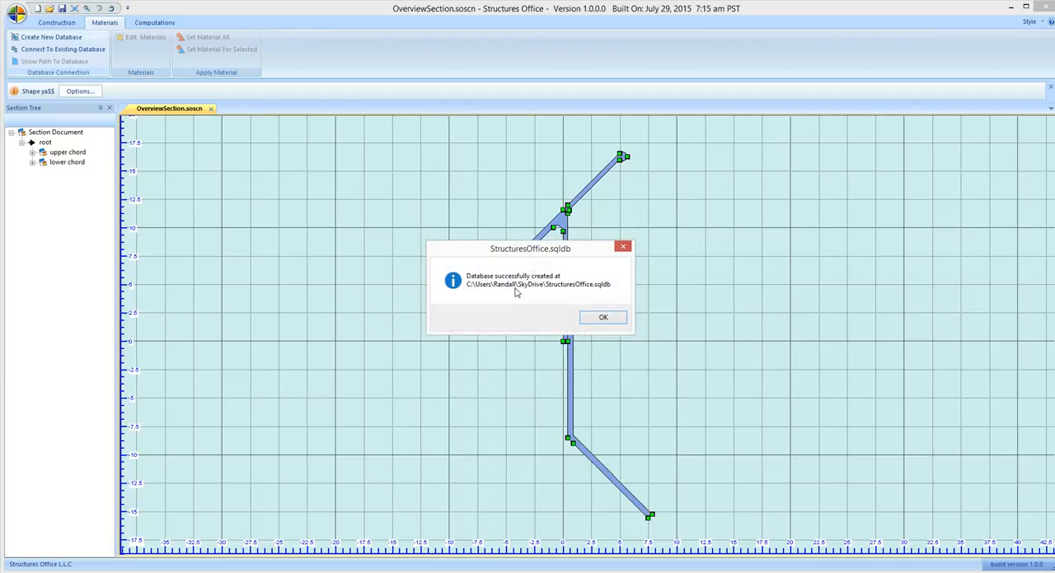
left_click(604, 319)
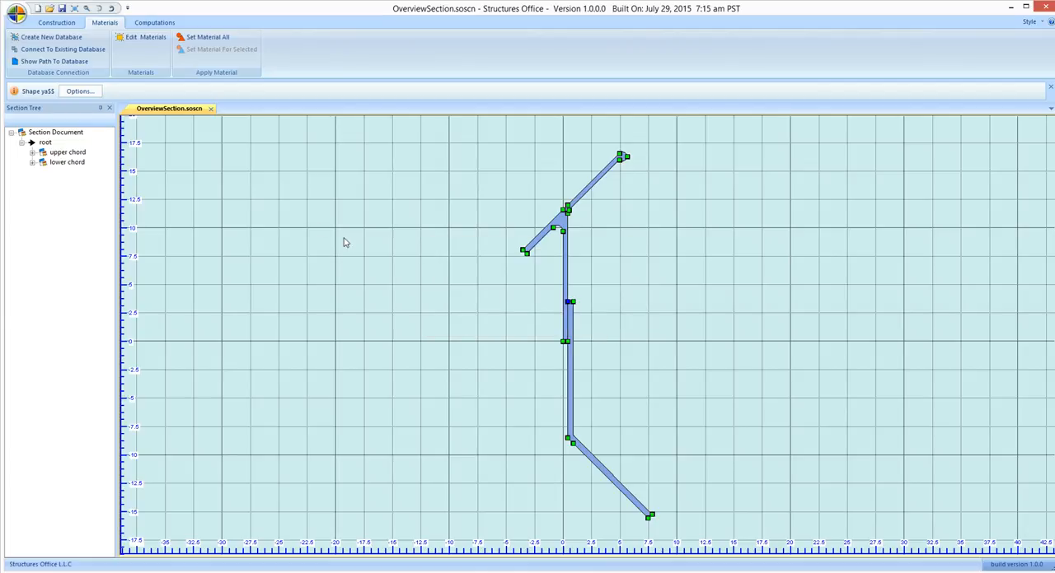
left_click(53, 61)
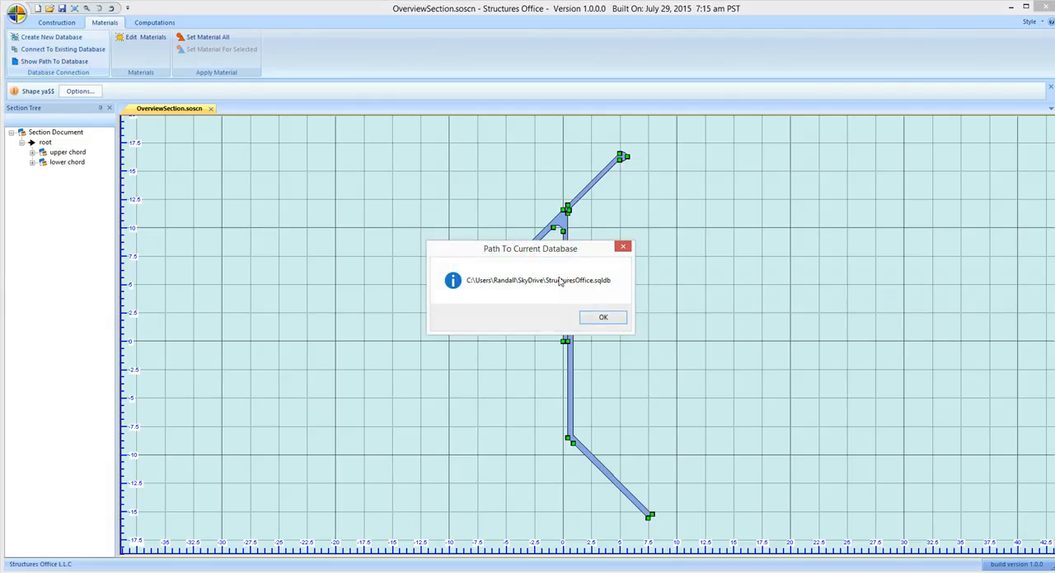
left_click(607, 317)
Examine the default entries listed in the metals material database, and close it
left_click(145, 50)
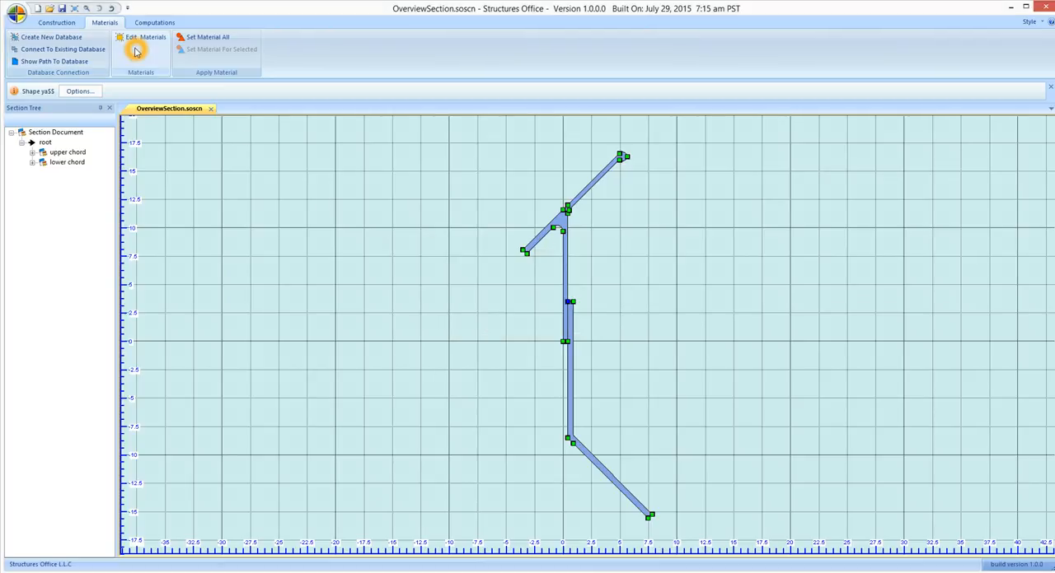
left_click(138, 41)
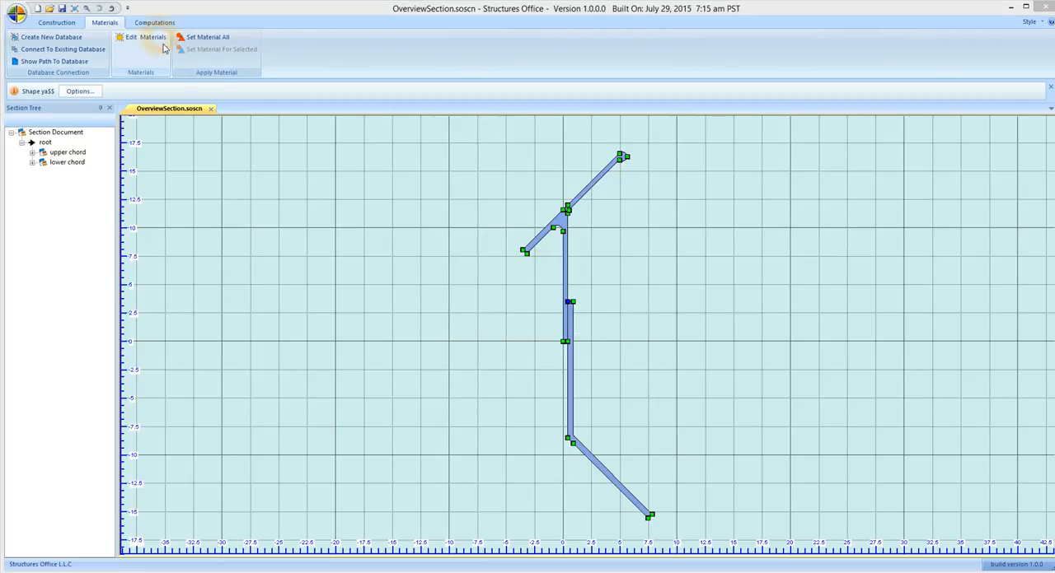
left_click(445, 141)
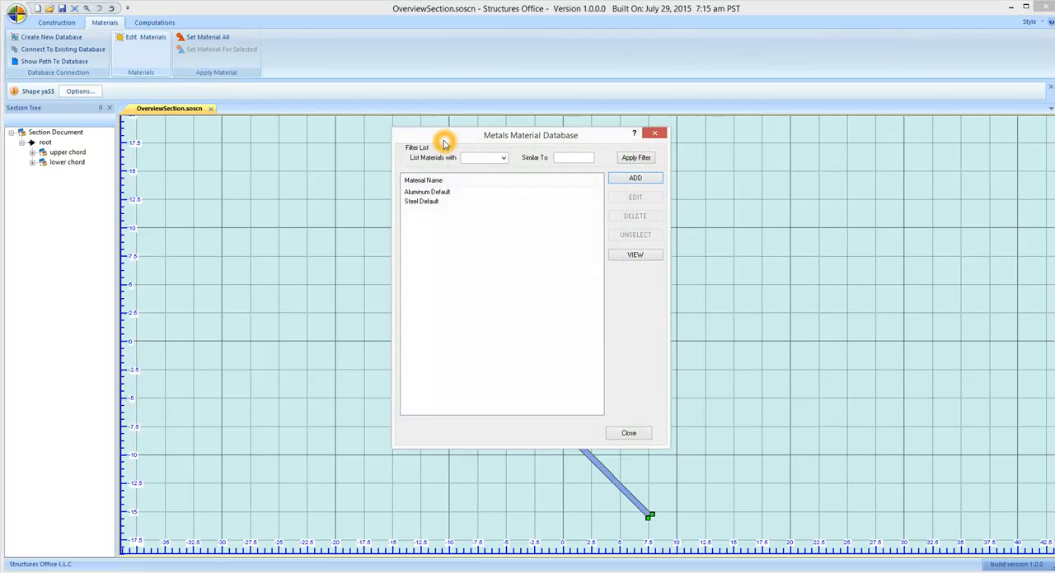
left_click(426, 195)
left_click(422, 204)
left_click(471, 206)
left_click(655, 132)
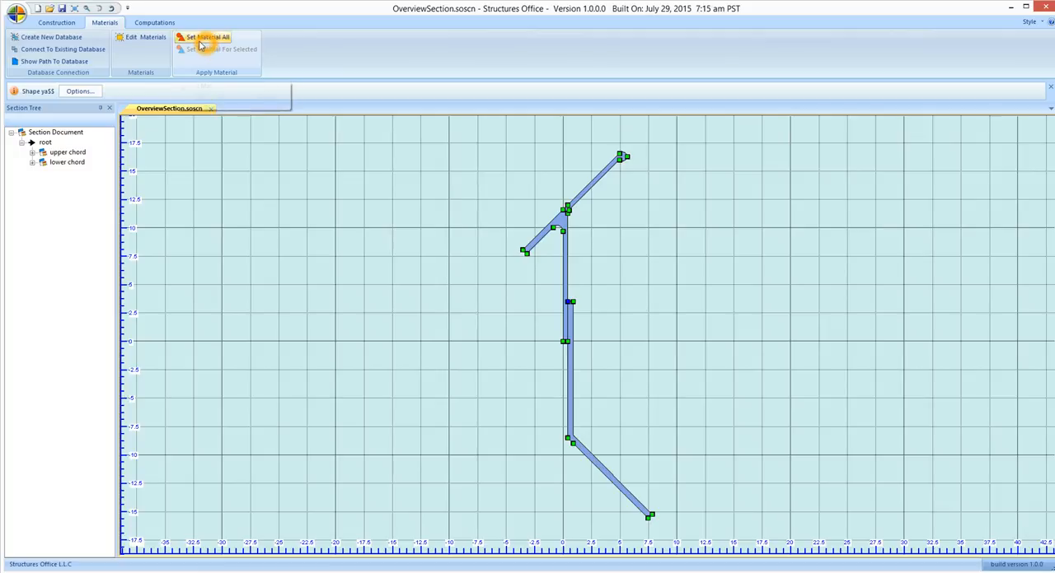
View the full material specification of Aluminum Default in the metals material database
left_click(145, 37)
left_click(416, 192)
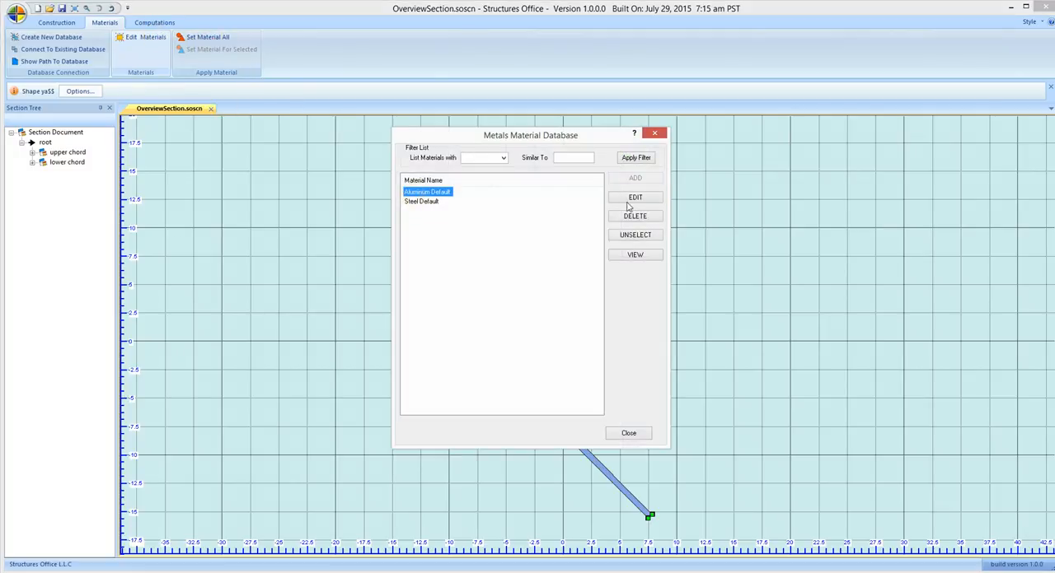
left_click(635, 255)
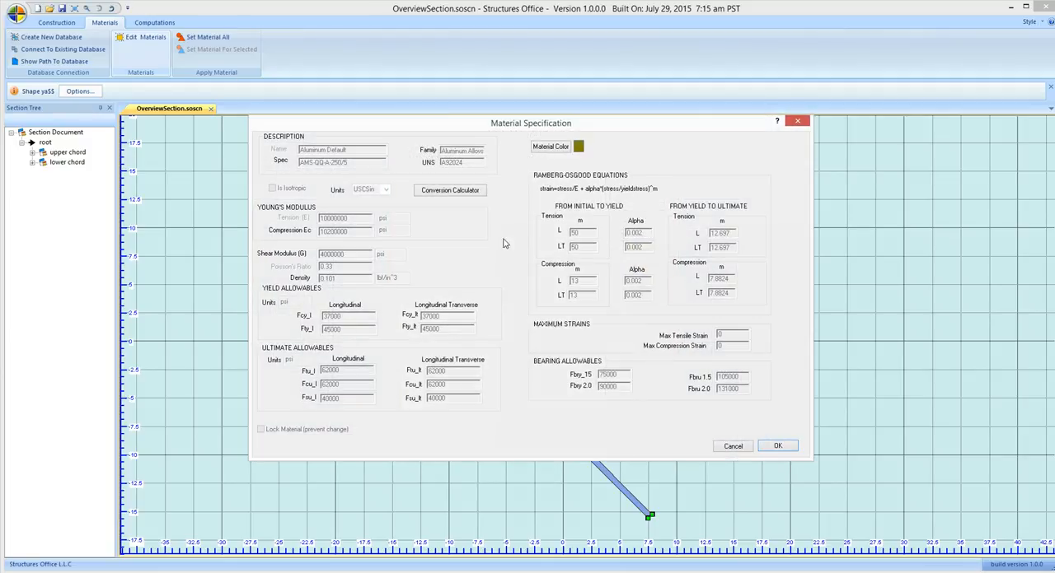
Examine the moduli and the yield and ultimate allowables of Aluminum Default, and close the specification and the metals material database
left_click(419, 240)
left_click(442, 393)
left_click(324, 159)
left_click(365, 251)
left_click(592, 424)
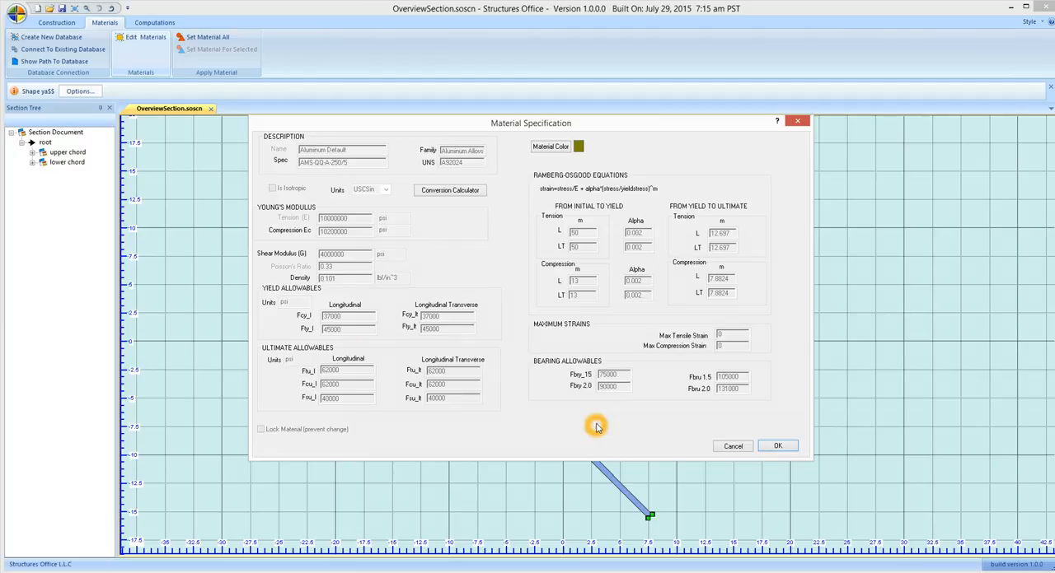
left_click(731, 446)
left_click(314, 207)
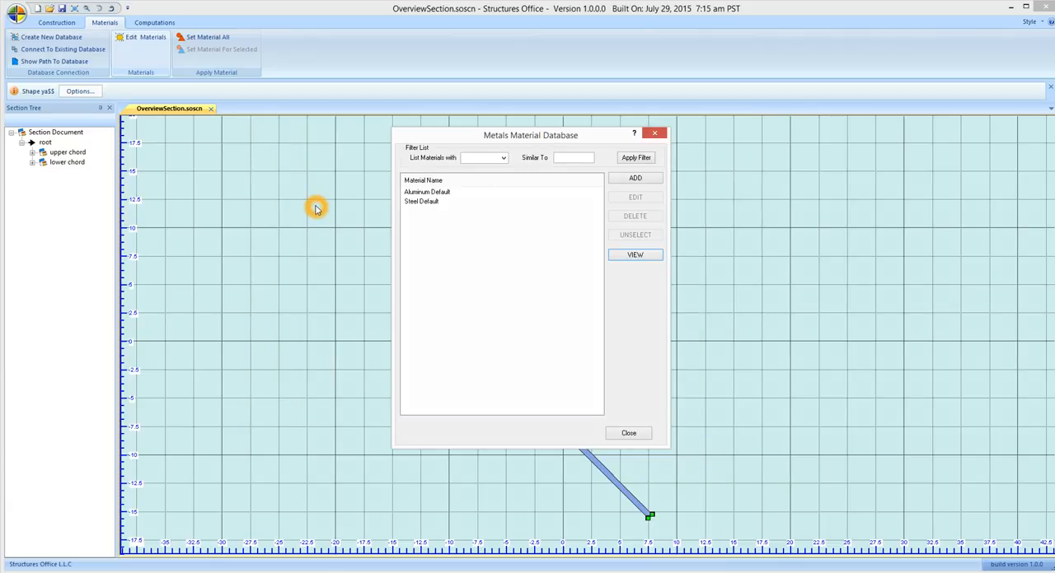
left_click(526, 140)
left_click(656, 135)
Assign the Aluminum Default material to both the upper chord and the lower chord
left_click(558, 221)
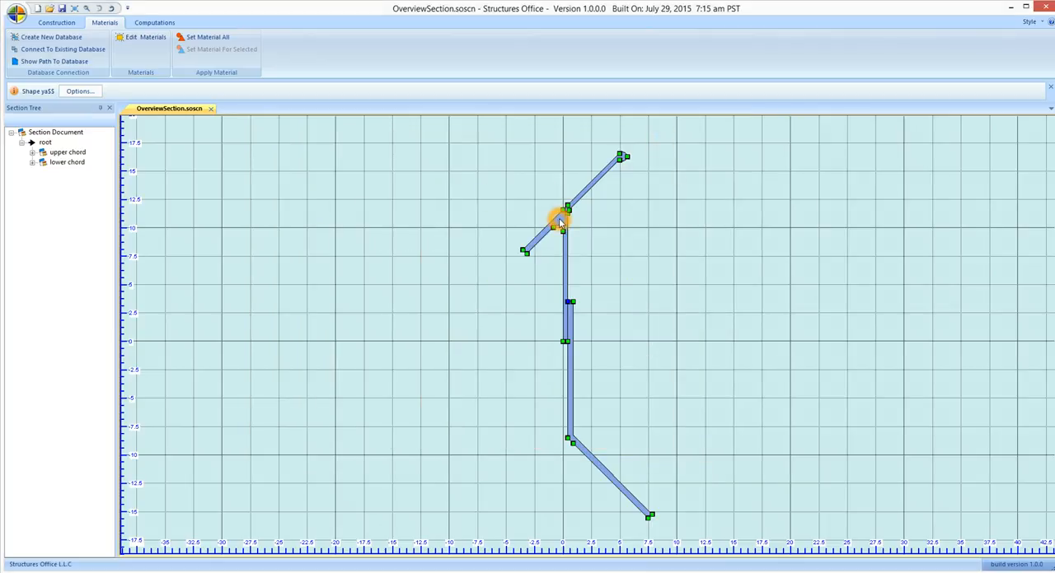
left_click(569, 328)
right_click(569, 327)
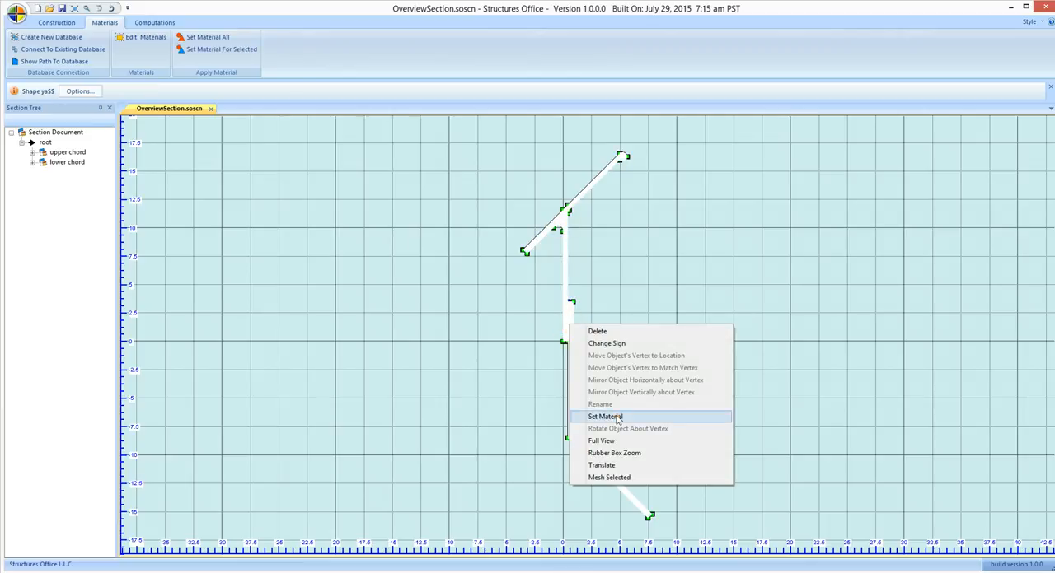
left_click(616, 416)
left_click(426, 191)
left_click(623, 434)
left_click(387, 338)
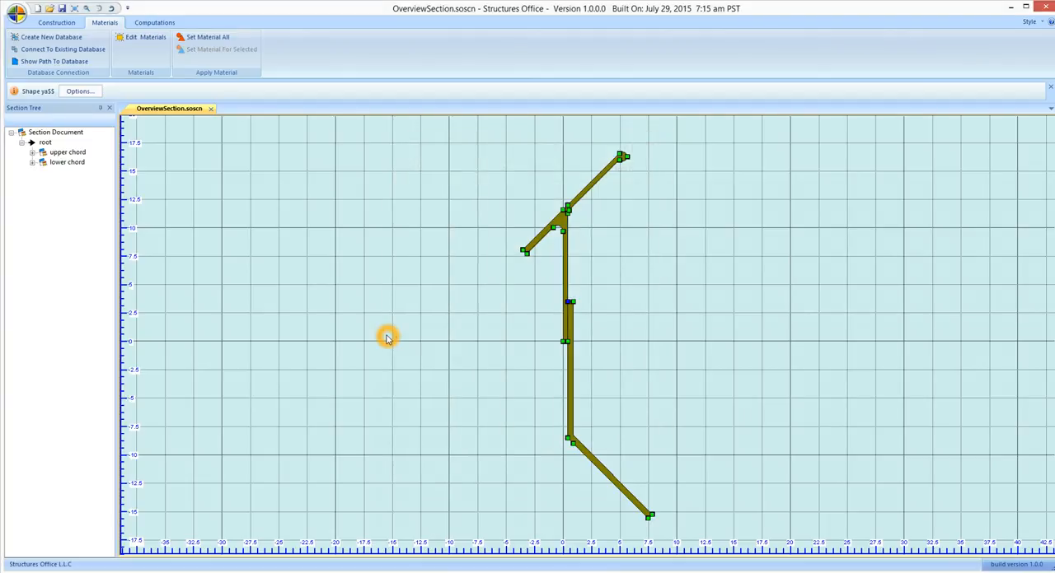
Mesh both chords together with 500 nodes, 0.001 chord height tolerance, material thickness 1 and 3 Point Triangle elements
left_click(558, 224)
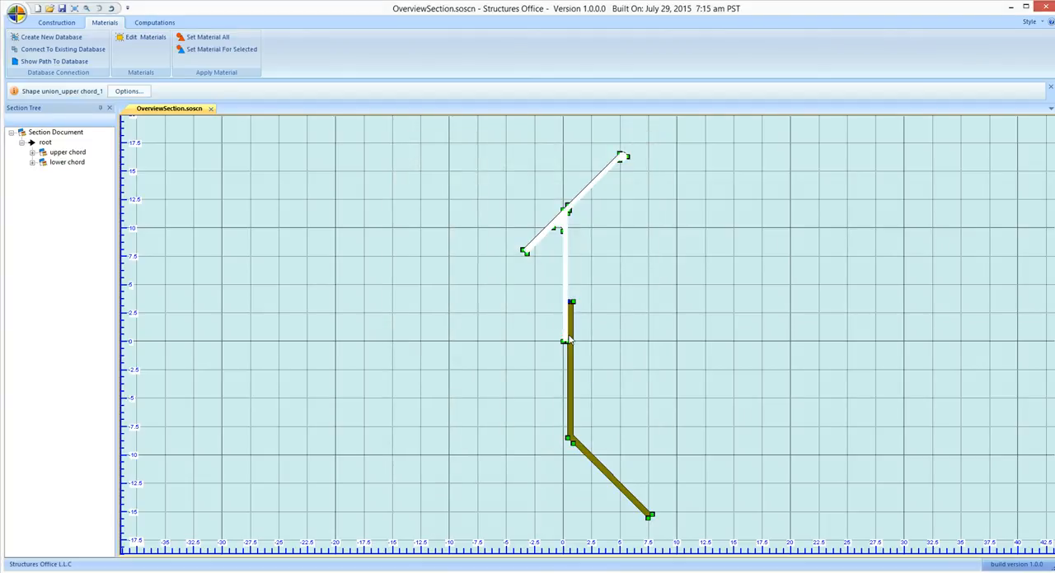
left_click(570, 332, "ctrl")
right_click(571, 329)
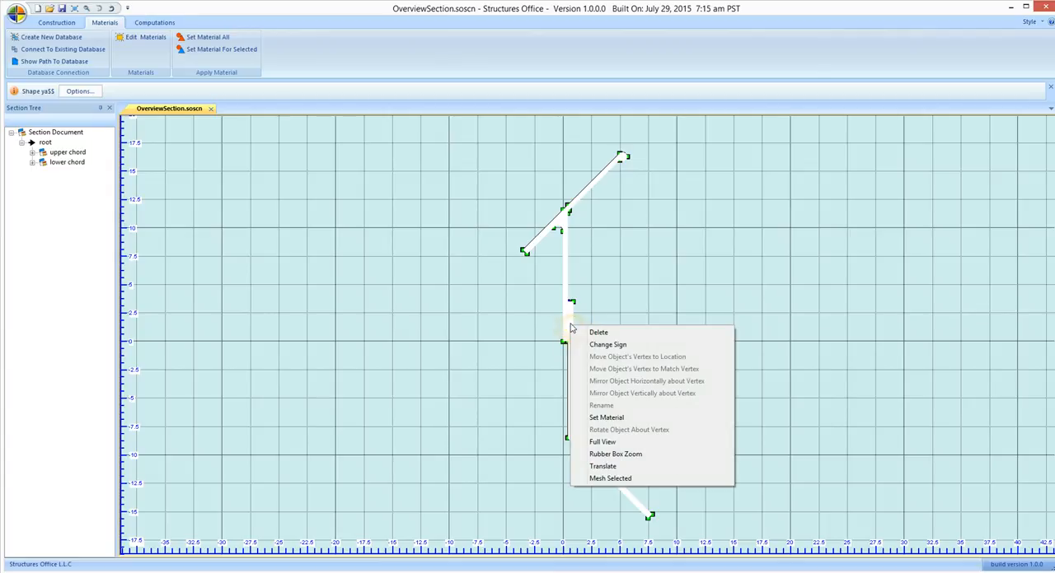
left_click(599, 402)
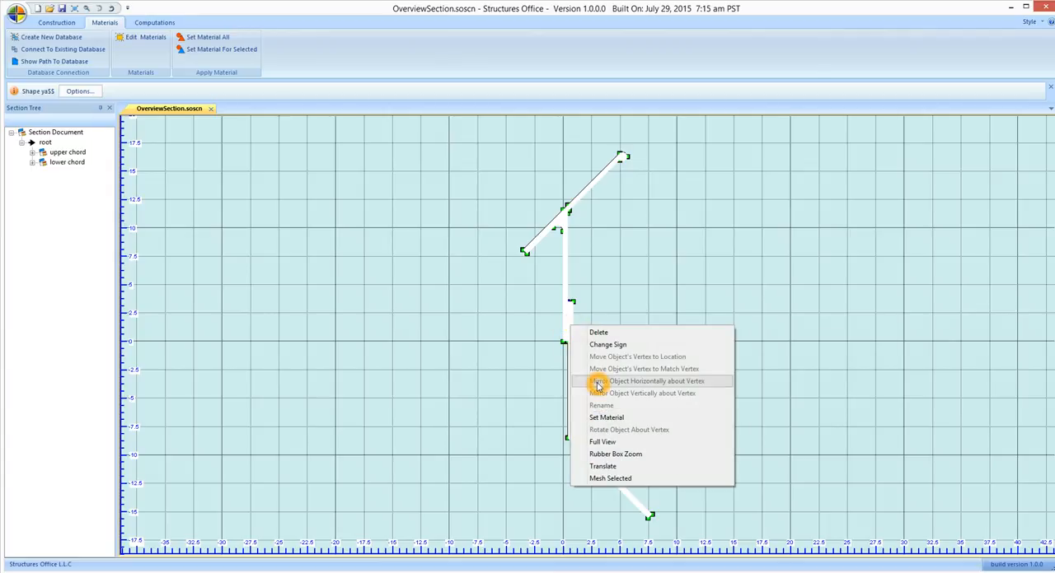
left_click(602, 481)
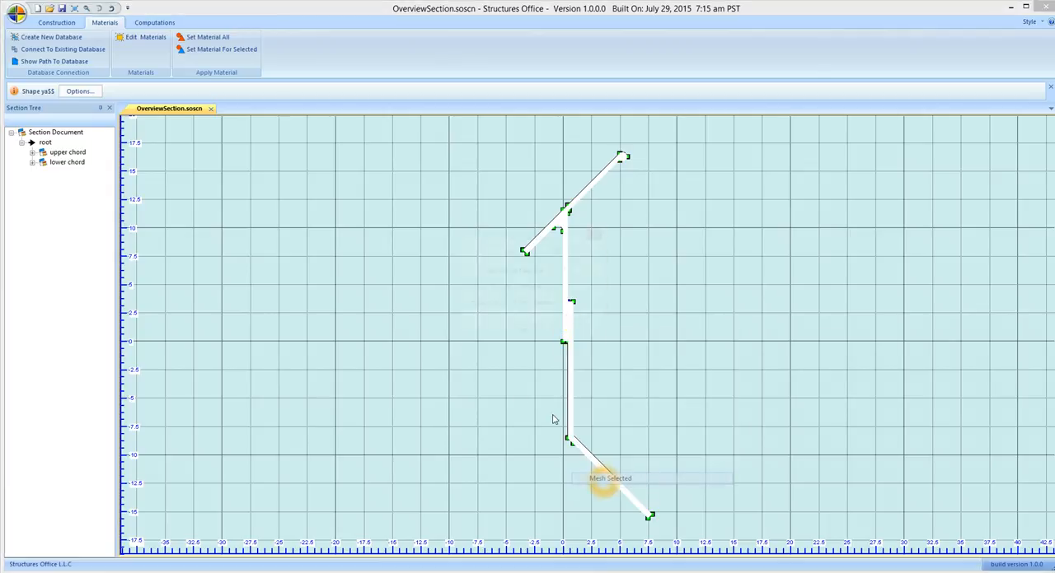
left_click_drag(568, 255, 524, 257)
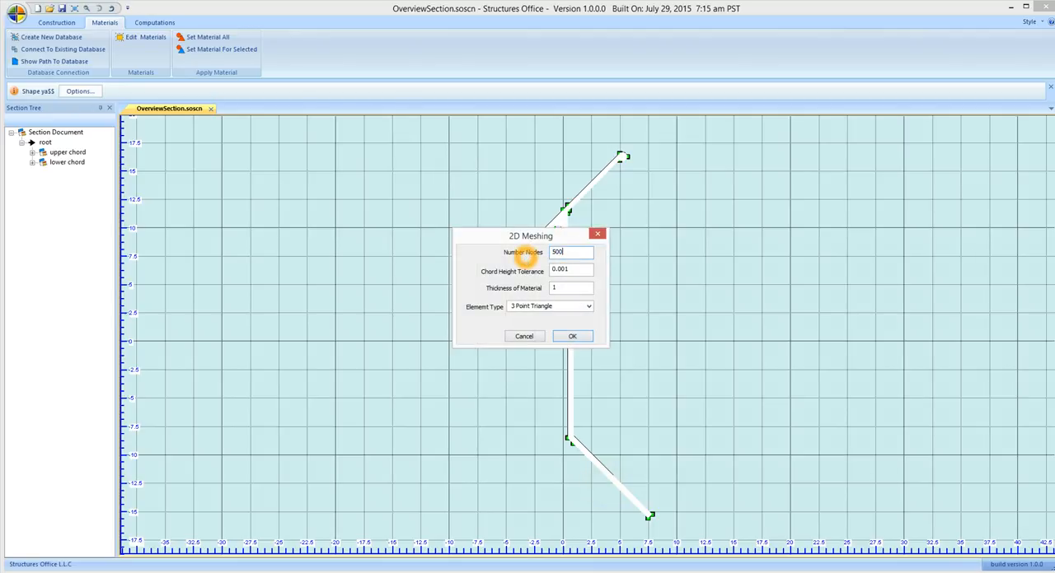
left_click_drag(496, 238, 385, 164)
left_click(459, 231)
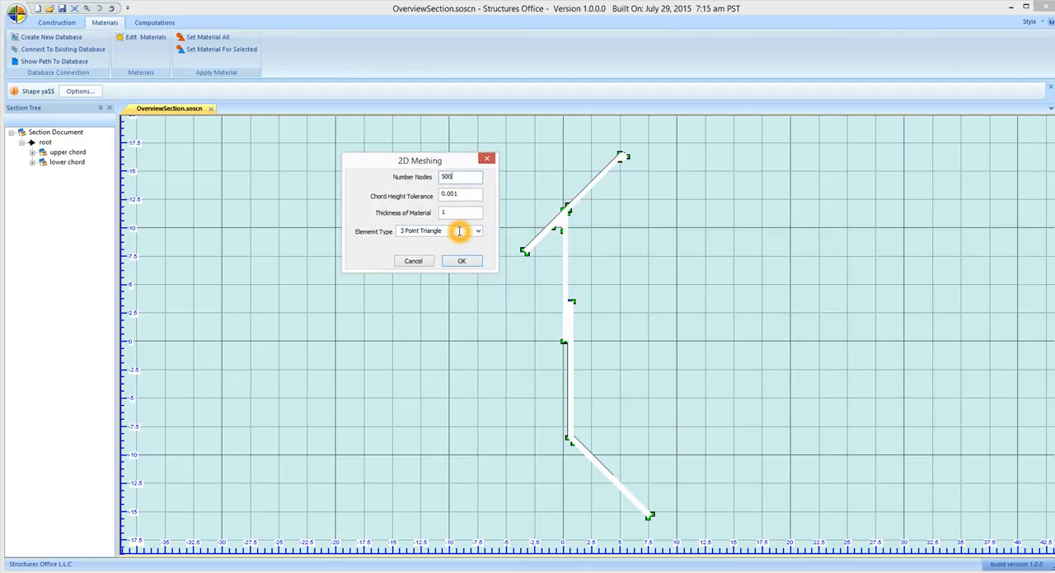
left_click(391, 195)
left_click(552, 230)
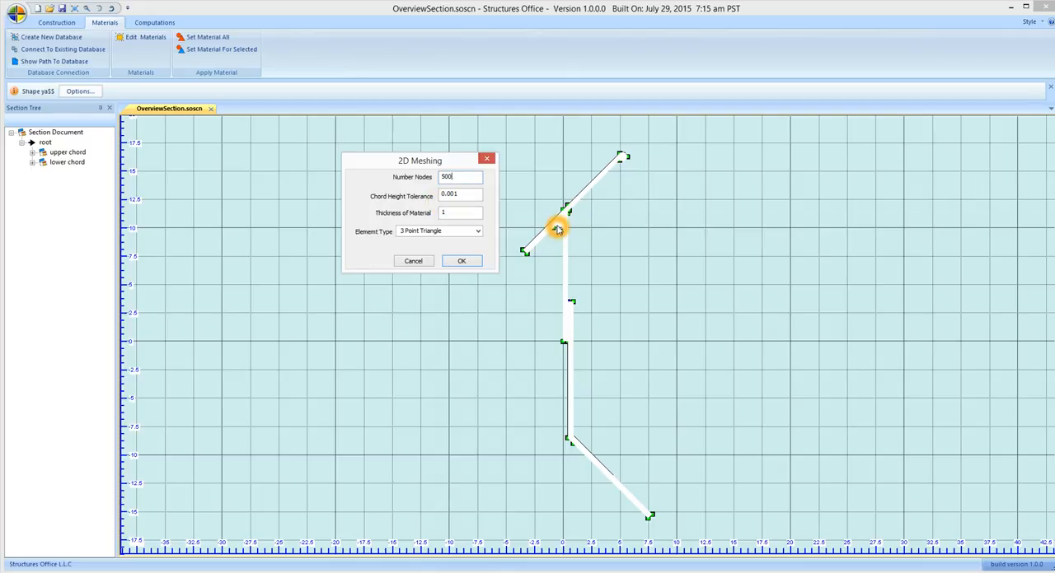
left_click(473, 199)
left_click(464, 198)
left_click(449, 193)
left_click(558, 236)
left_click(462, 262)
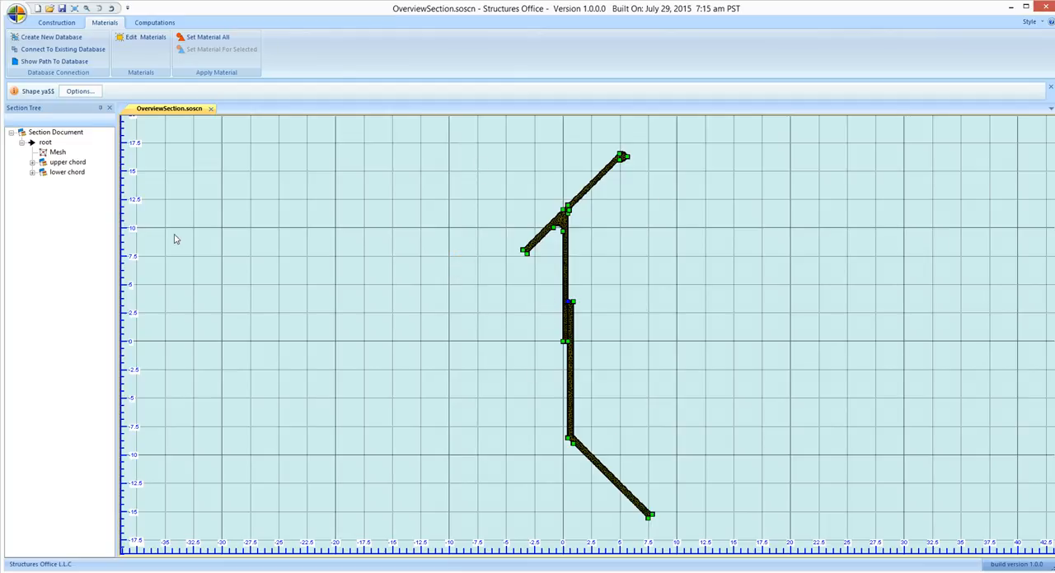
Expand the upper chord and lower chord in the section tree to check the mesh, shapes and assigned materials under root
left_click(41, 144)
left_click(56, 153)
left_click(31, 163)
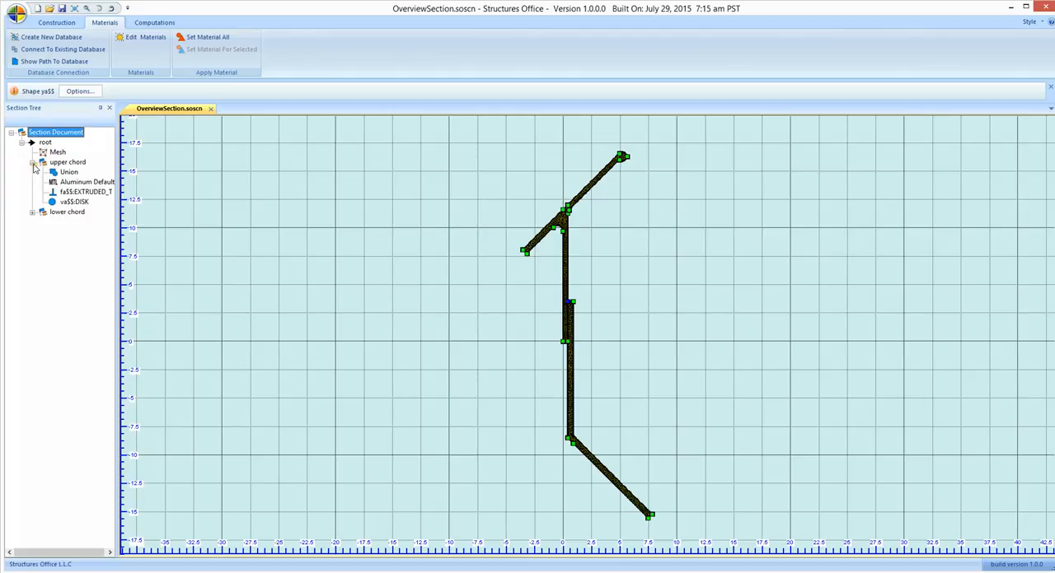
left_click(30, 214)
left_click(43, 222)
left_click(72, 192)
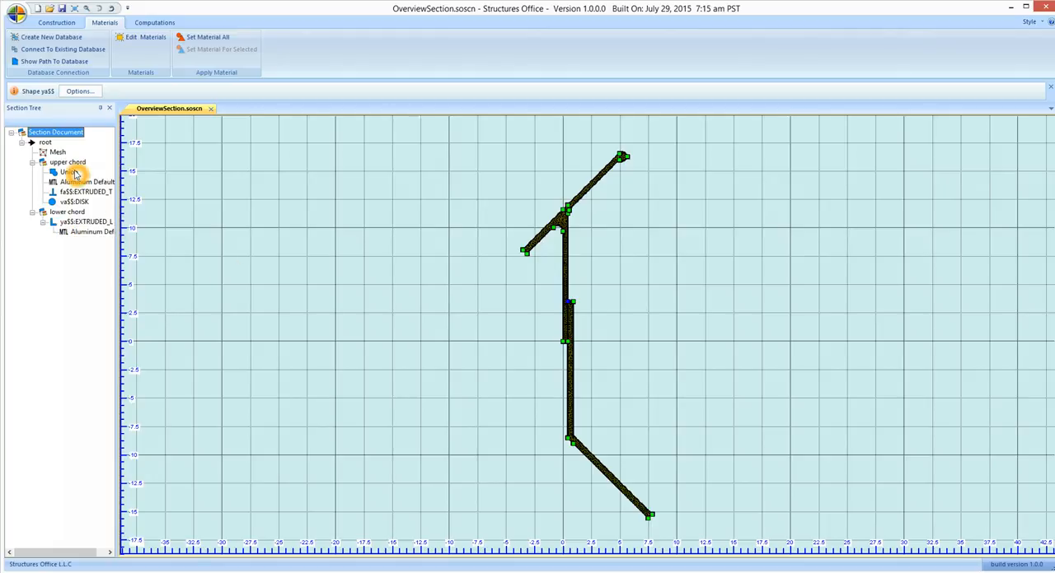
left_click(220, 157)
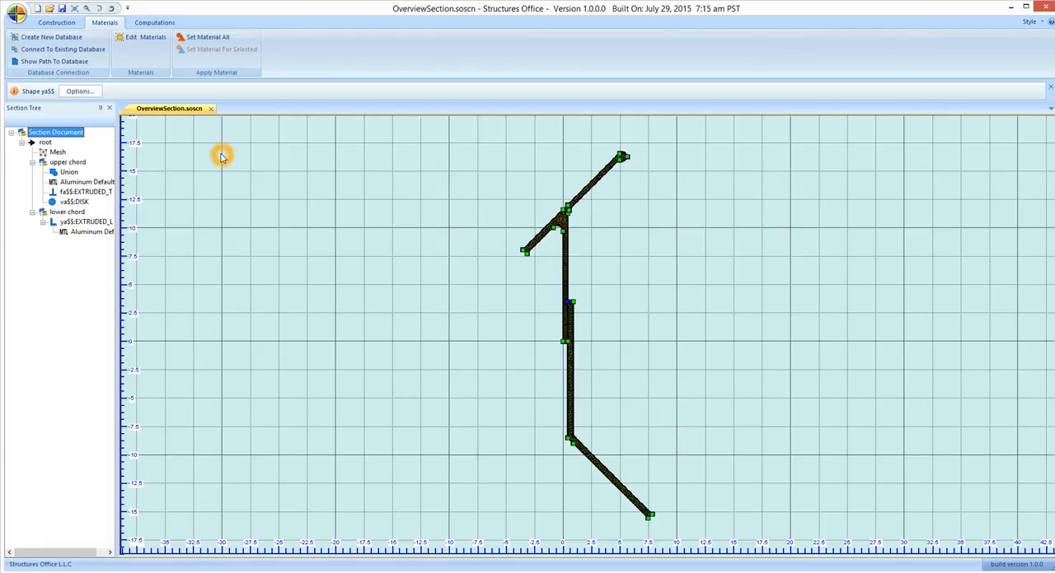